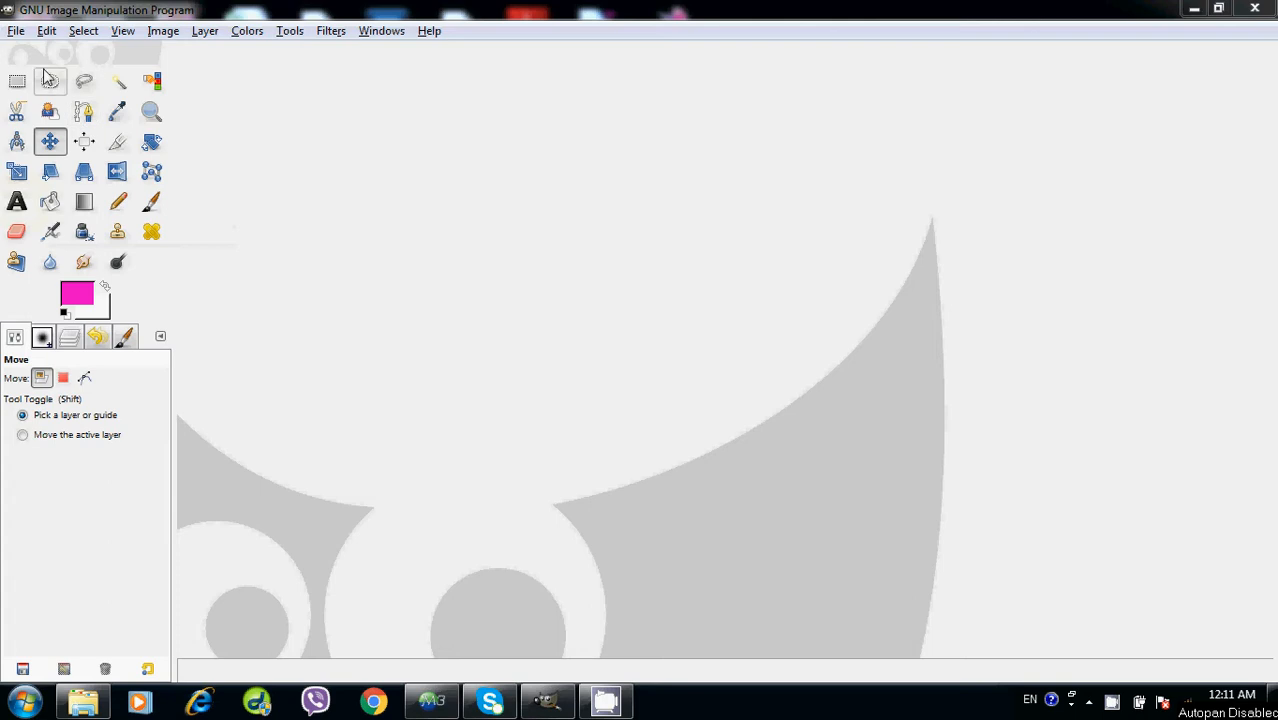
Create a new blank image of 640 × 400 px
left_click(16, 32)
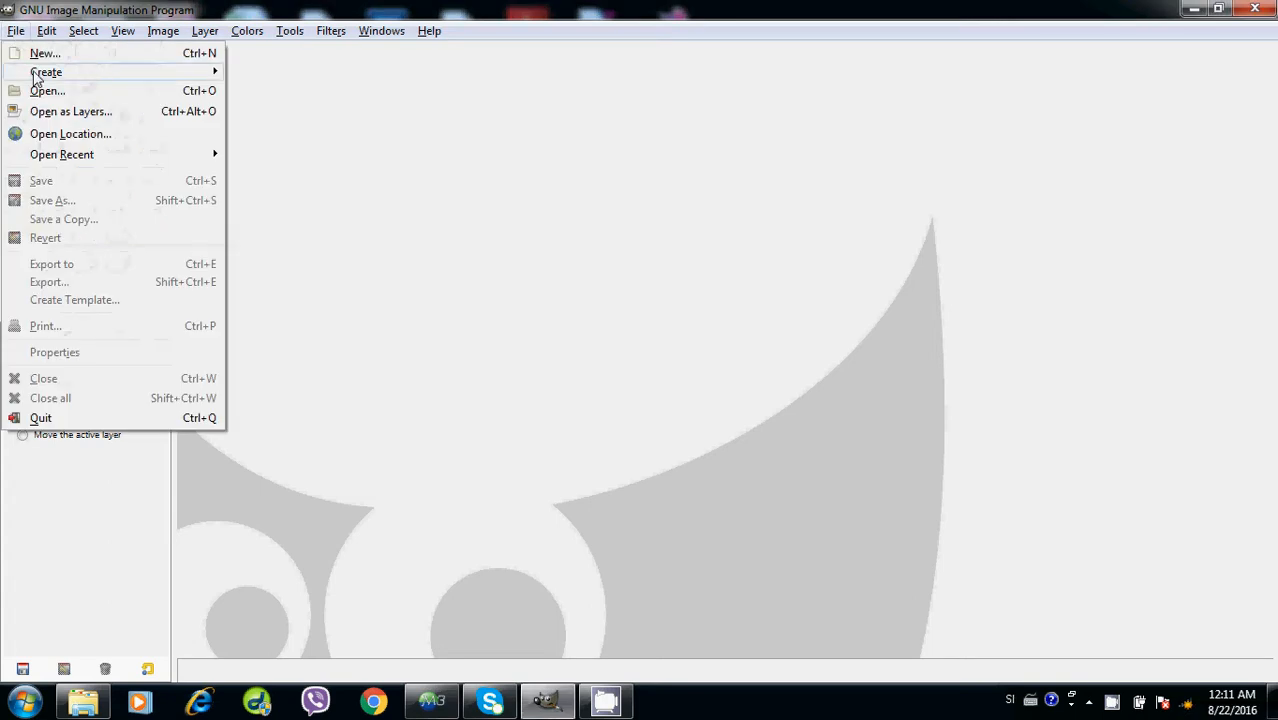
left_click(42, 55)
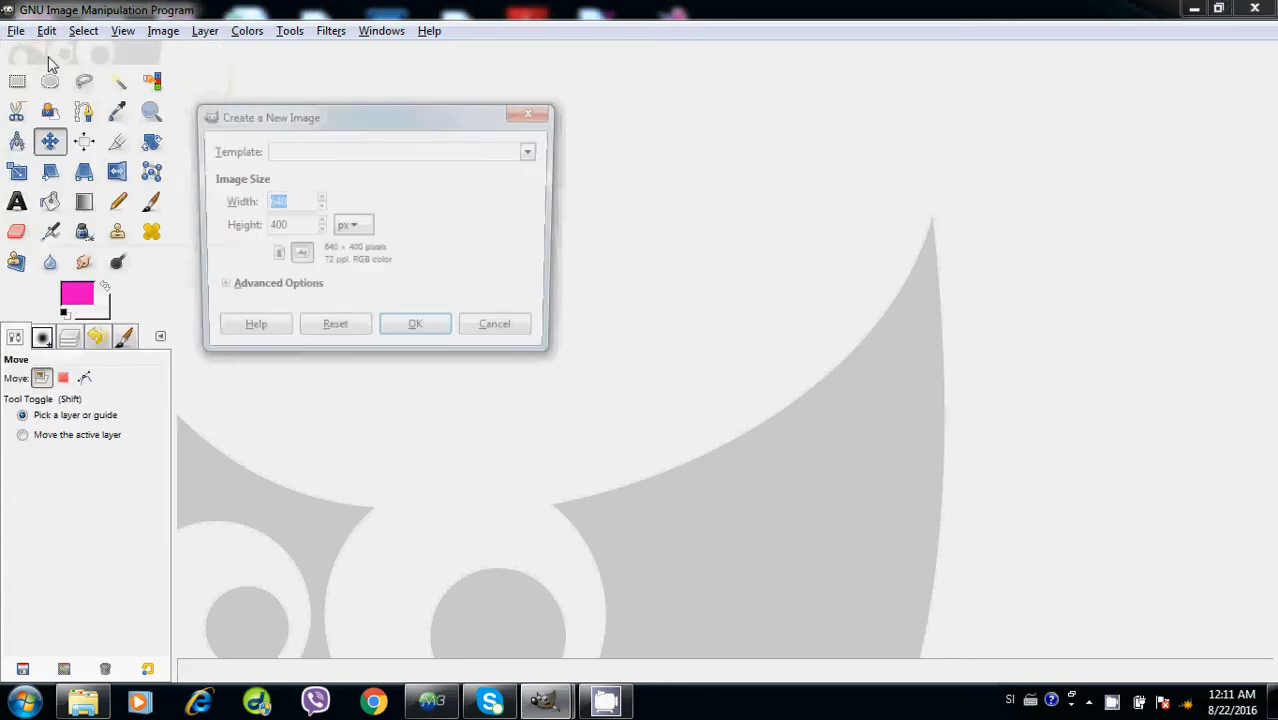
left_click(418, 333)
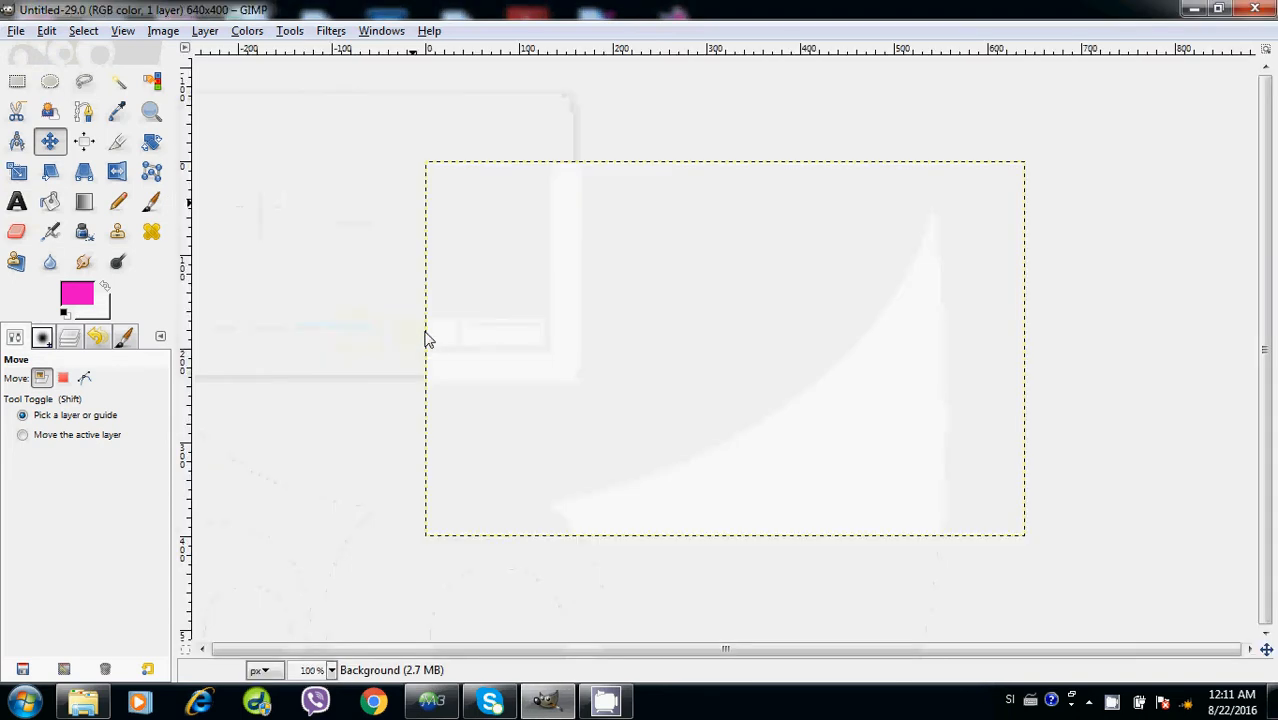
Draw a text box about 523 × 111 px across the upper half of the canvas with the Text tool
left_click(17, 203)
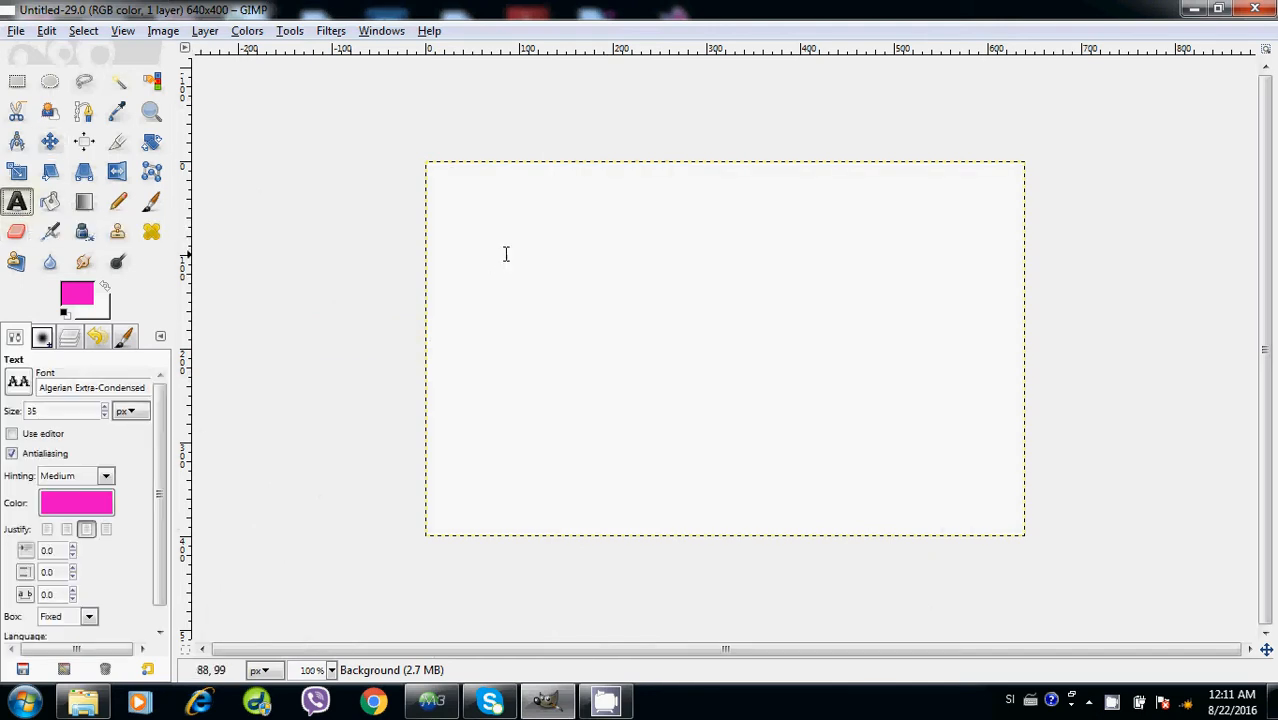
left_click_drag(461, 222, 949, 330)
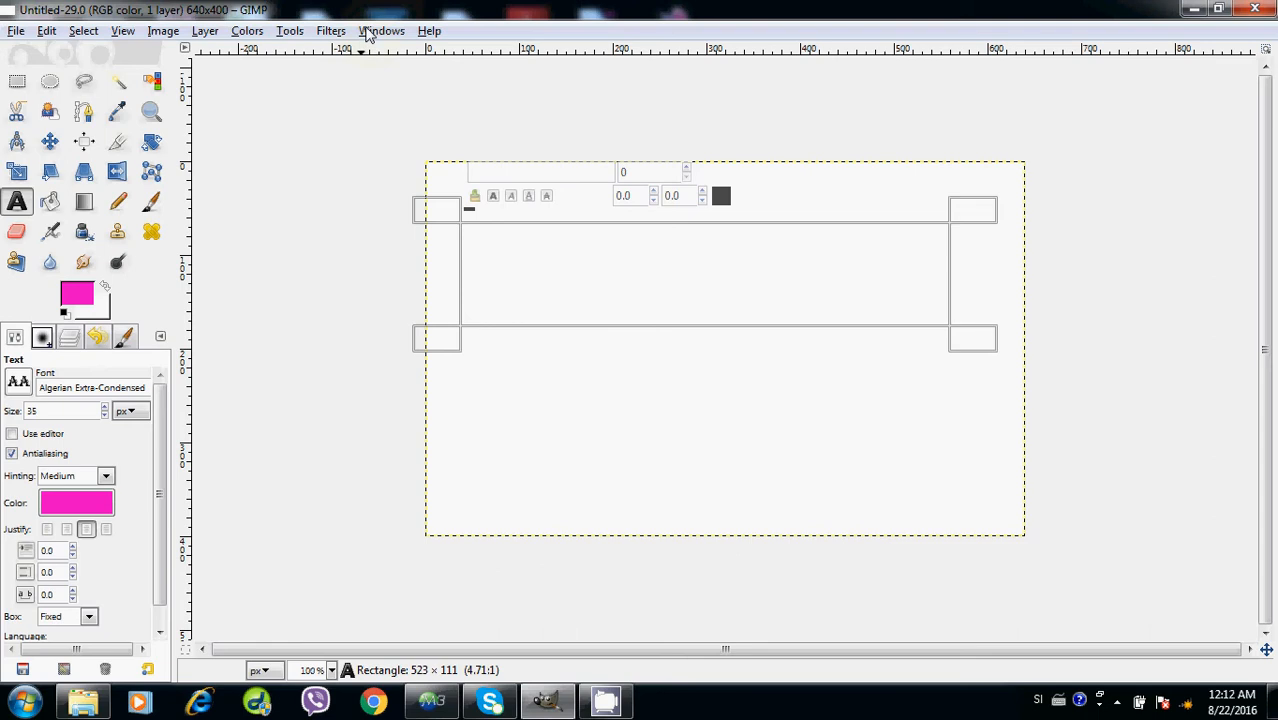
Set the text font to Aharoni Bold and the font size to 150 px
left_click(368, 32)
mouse_move(386, 75)
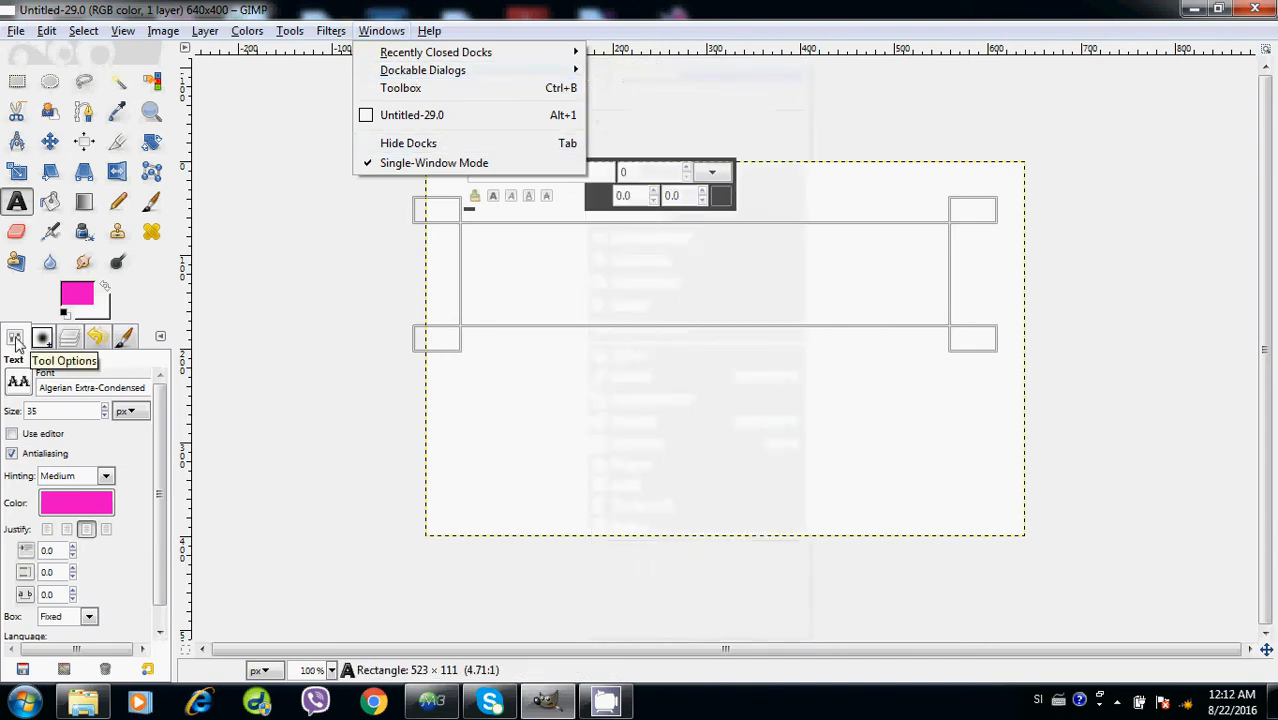
left_click(18, 387)
left_click(18, 385)
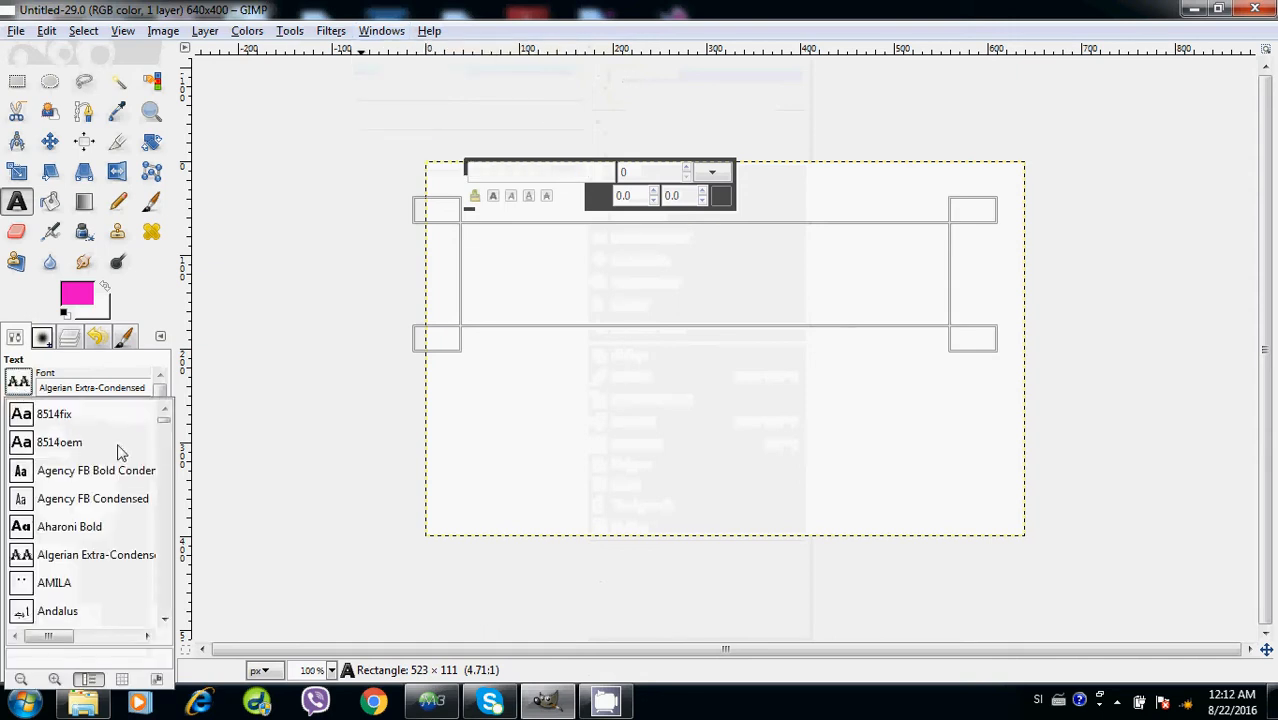
left_click(165, 619)
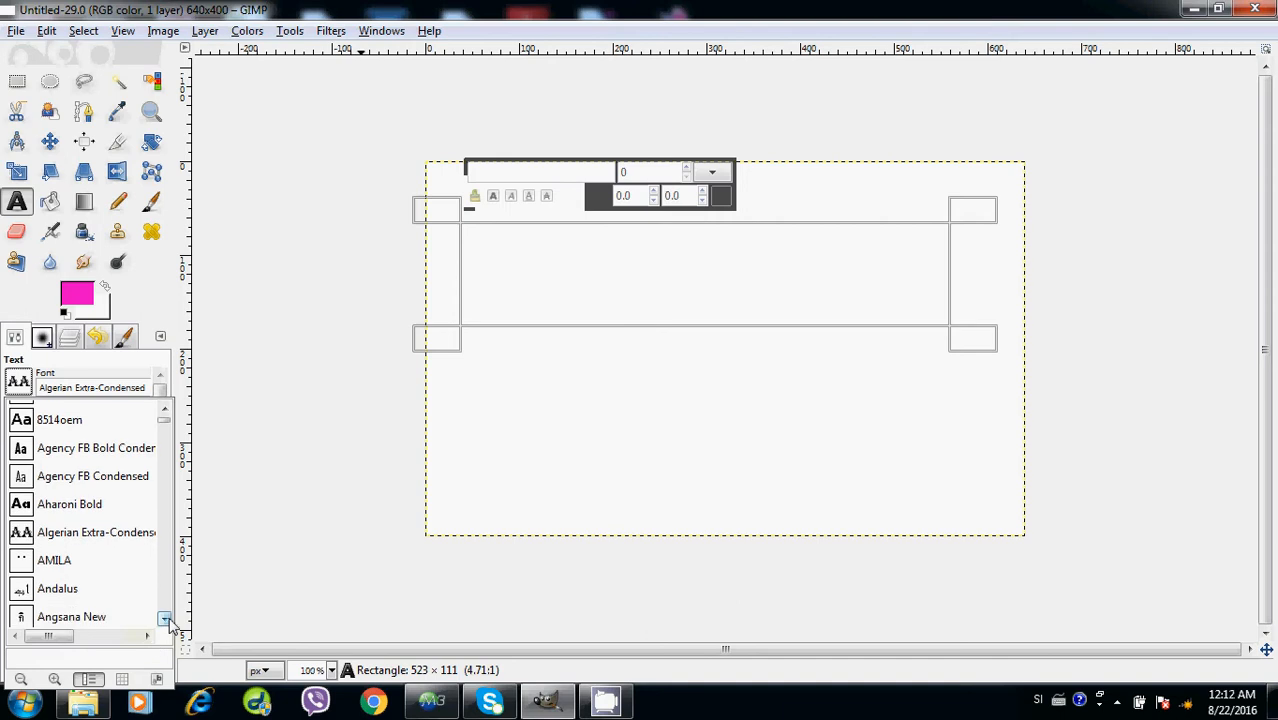
left_click(22, 506)
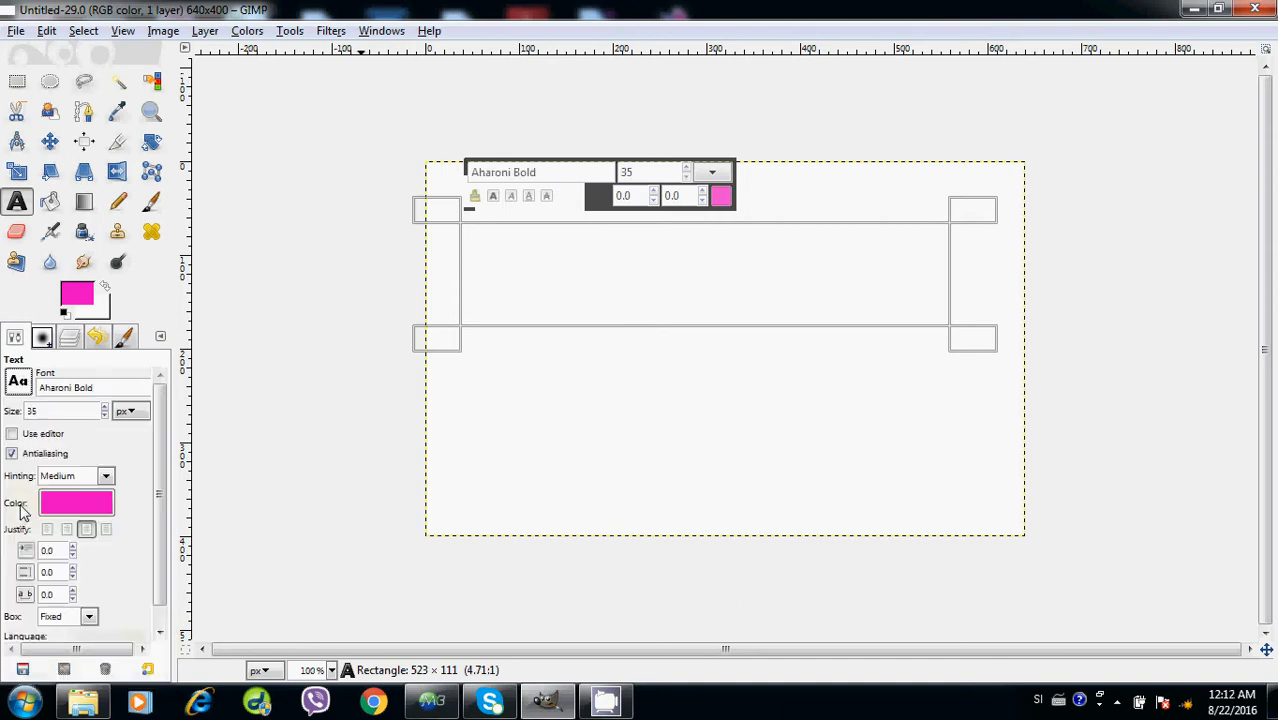
left_click(40, 411)
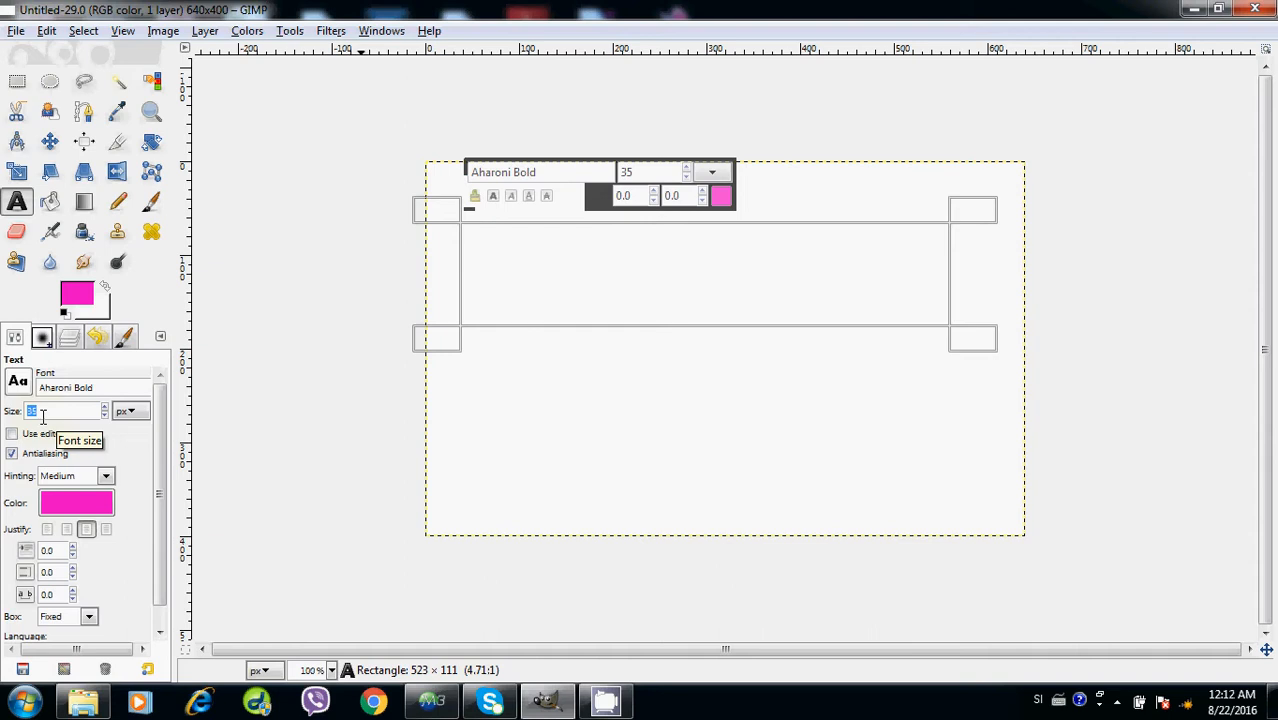
type("150")
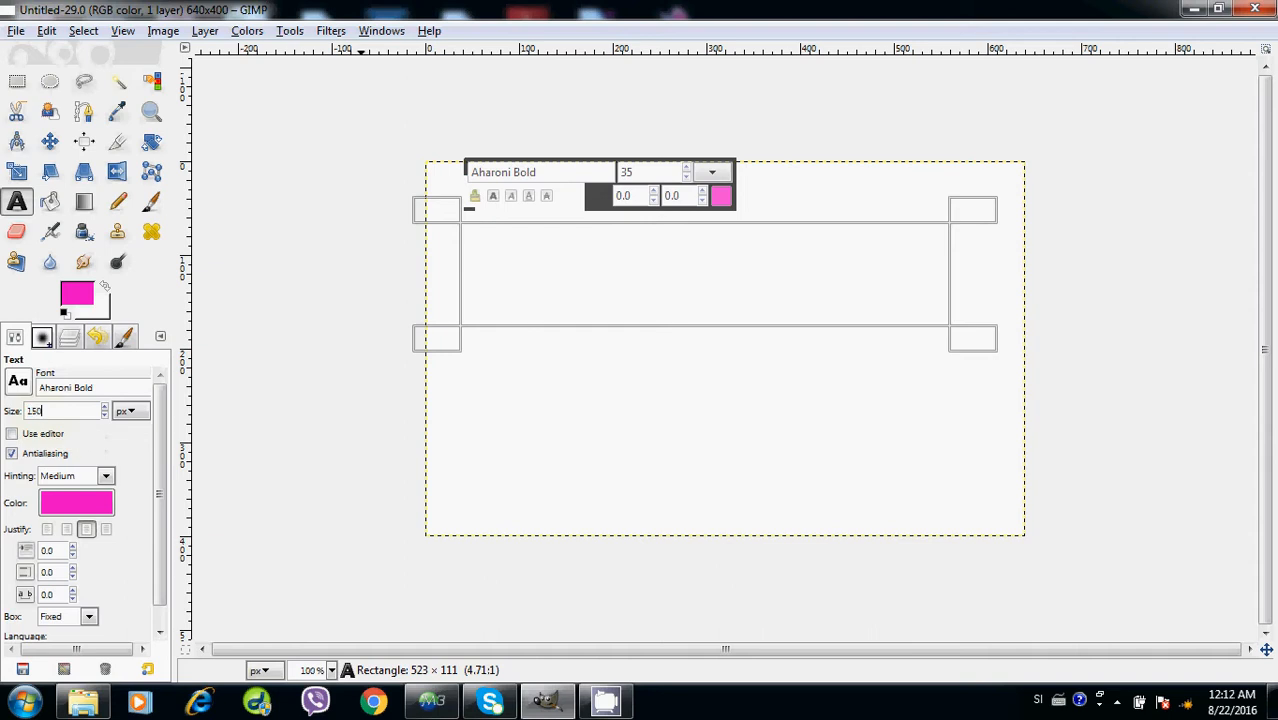
Set the text color to red (f90b0b)
left_click(66, 512)
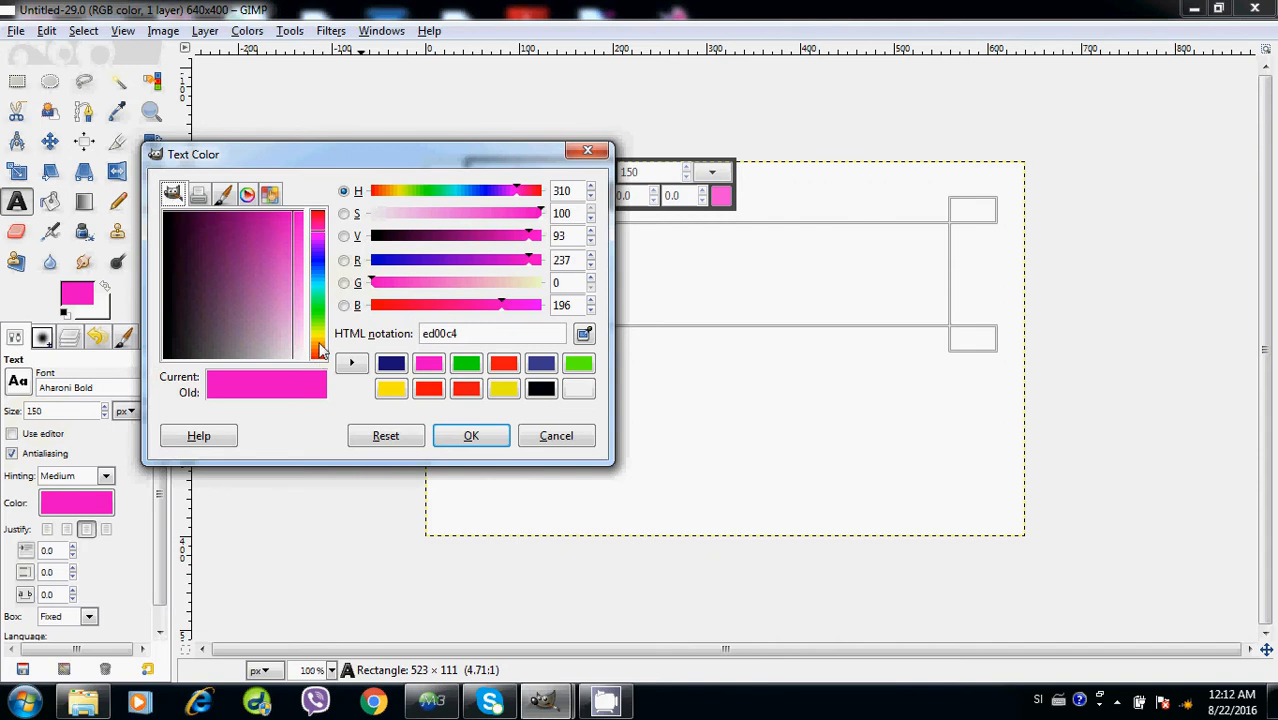
left_click(318, 344)
left_click(318, 349)
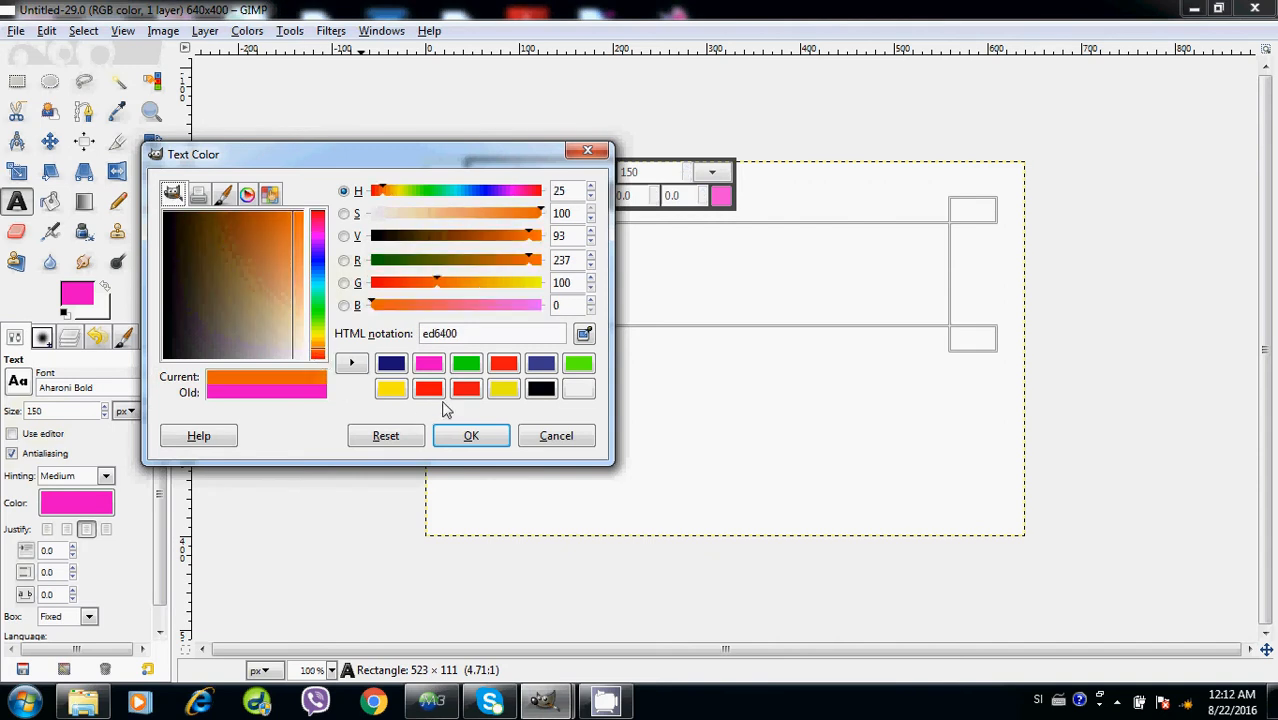
left_click(428, 389)
left_click(465, 438)
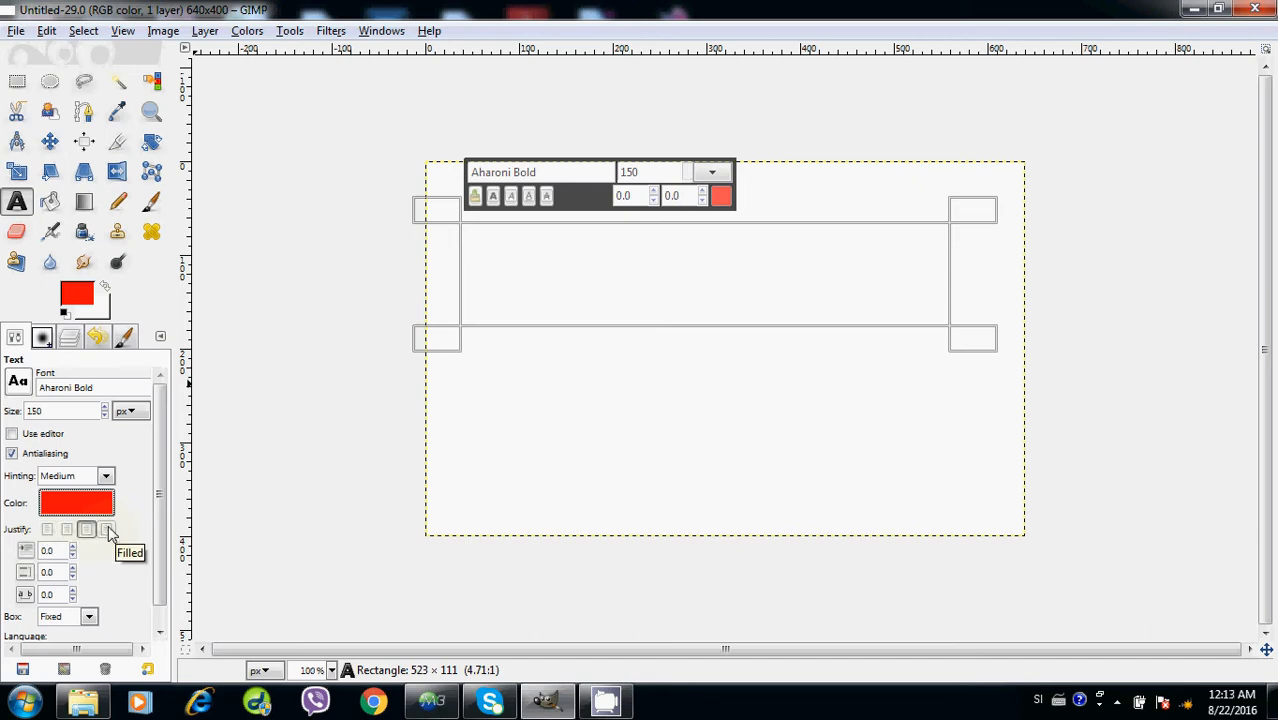
Configure the text with right justification, 3.0 letter spacing and a Dynamic box
left_click(67, 529)
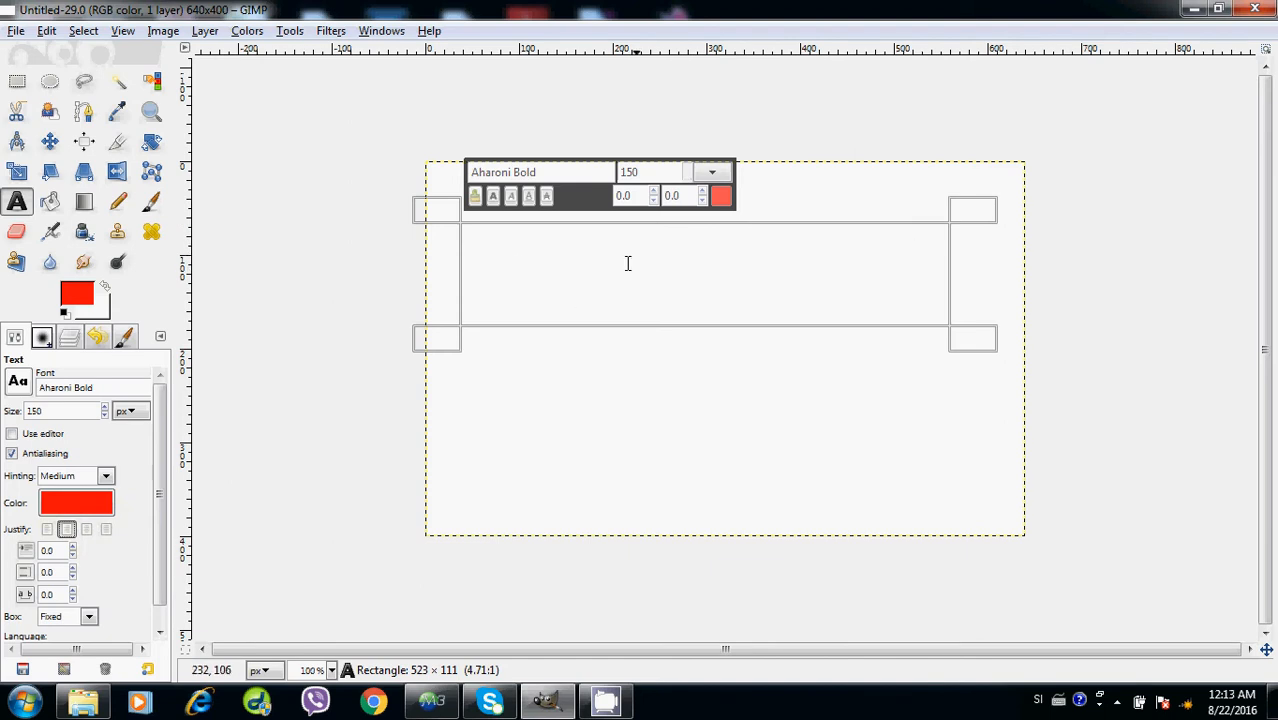
left_click(72, 589)
scroll(166, 588, "down", 2)
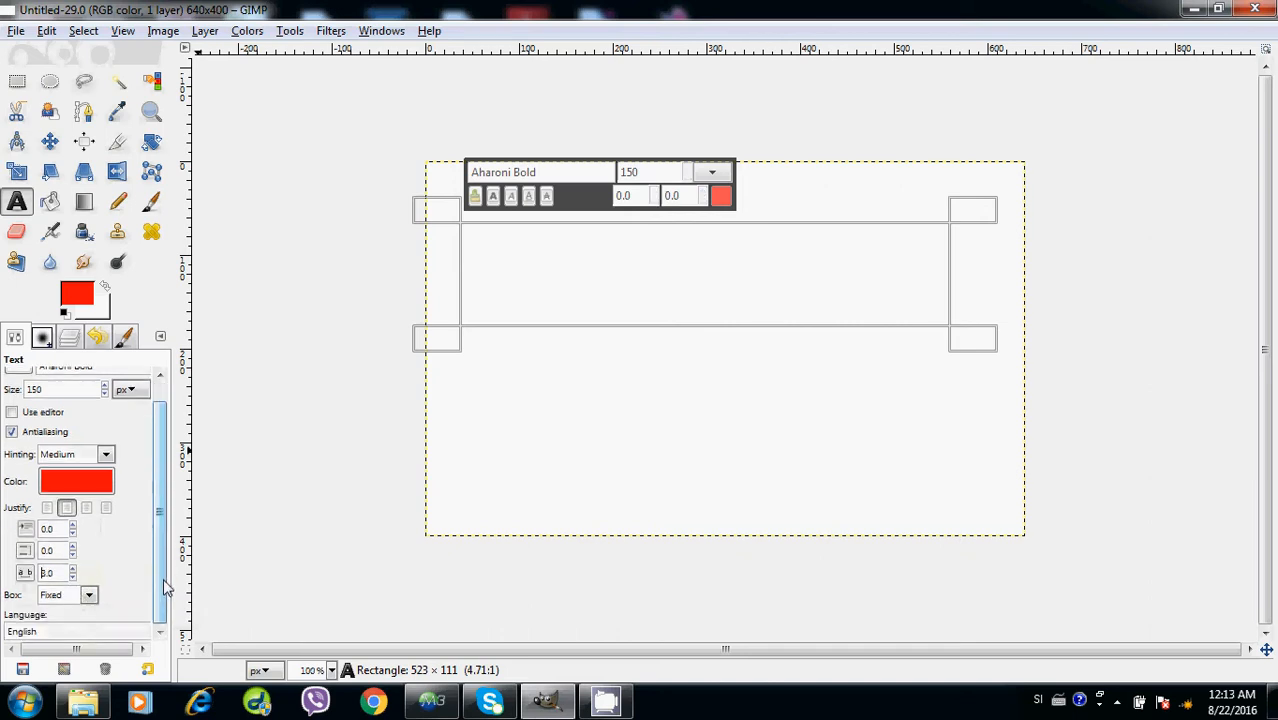
left_click(88, 596)
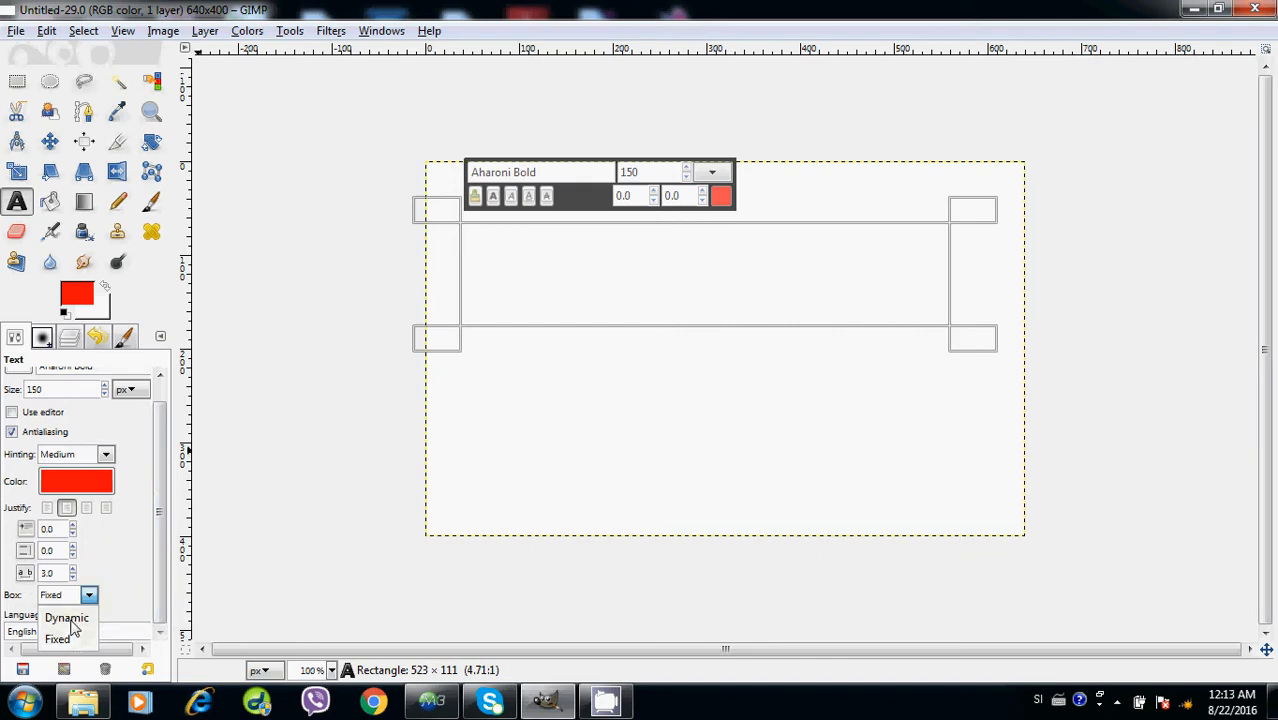
left_click(66, 618)
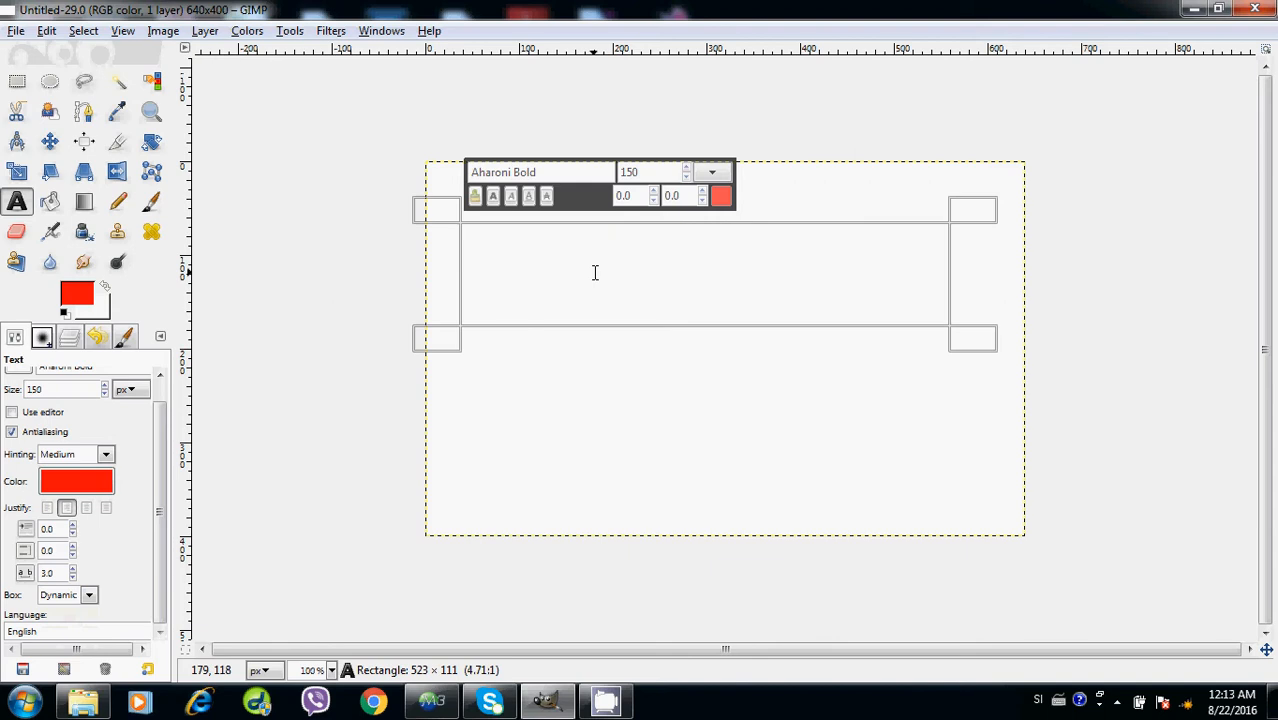
Enter centered text "ICT" in the text box, using the English (United States) keyboard language
left_click(1037, 700)
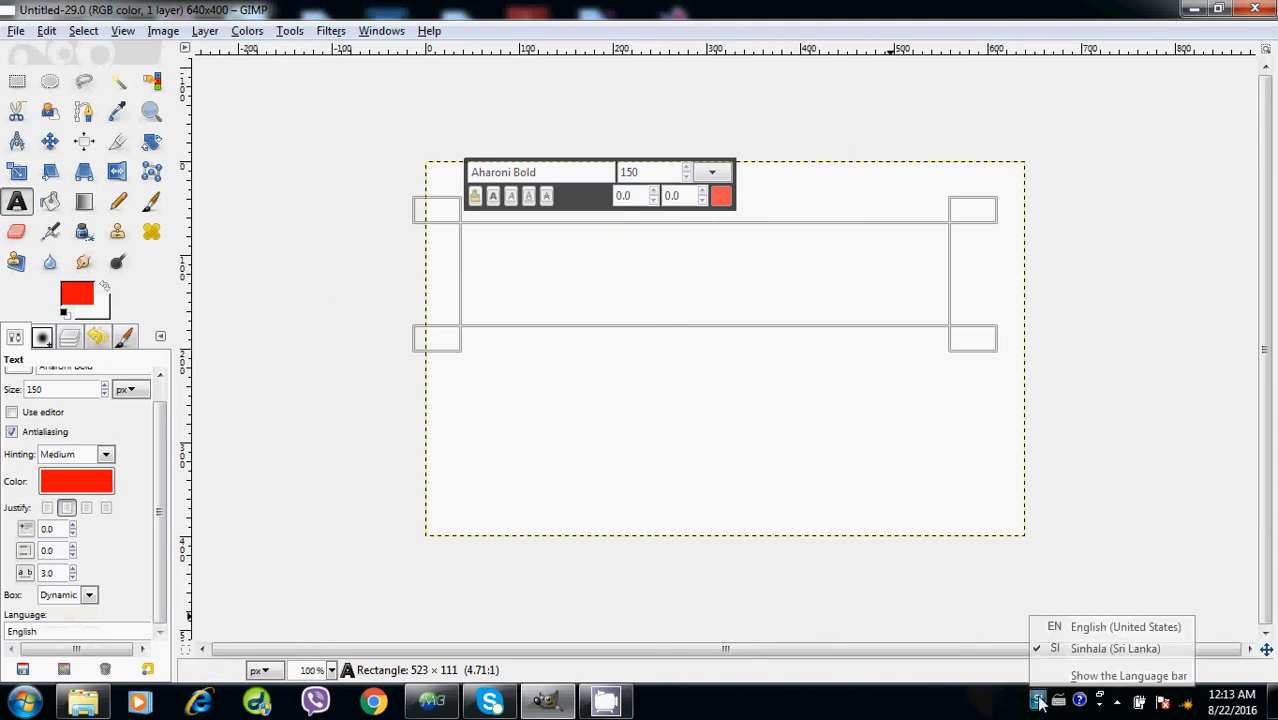
left_click(1054, 627)
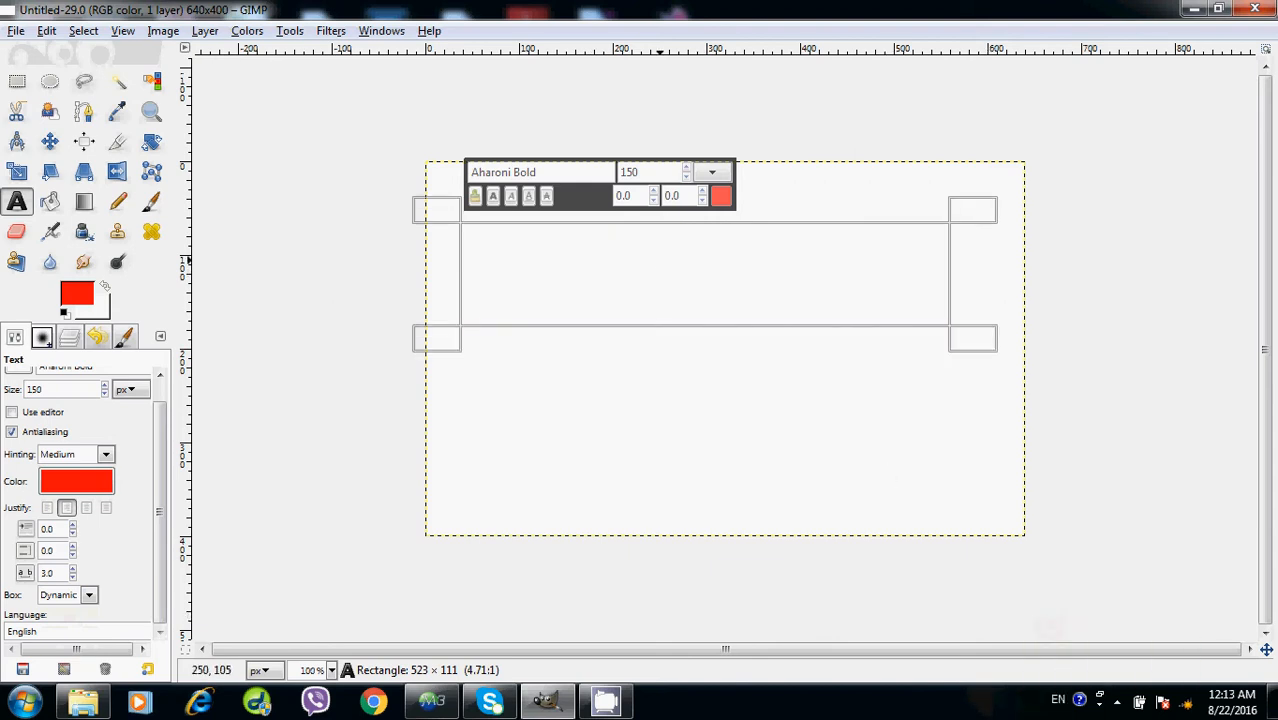
type("ic")
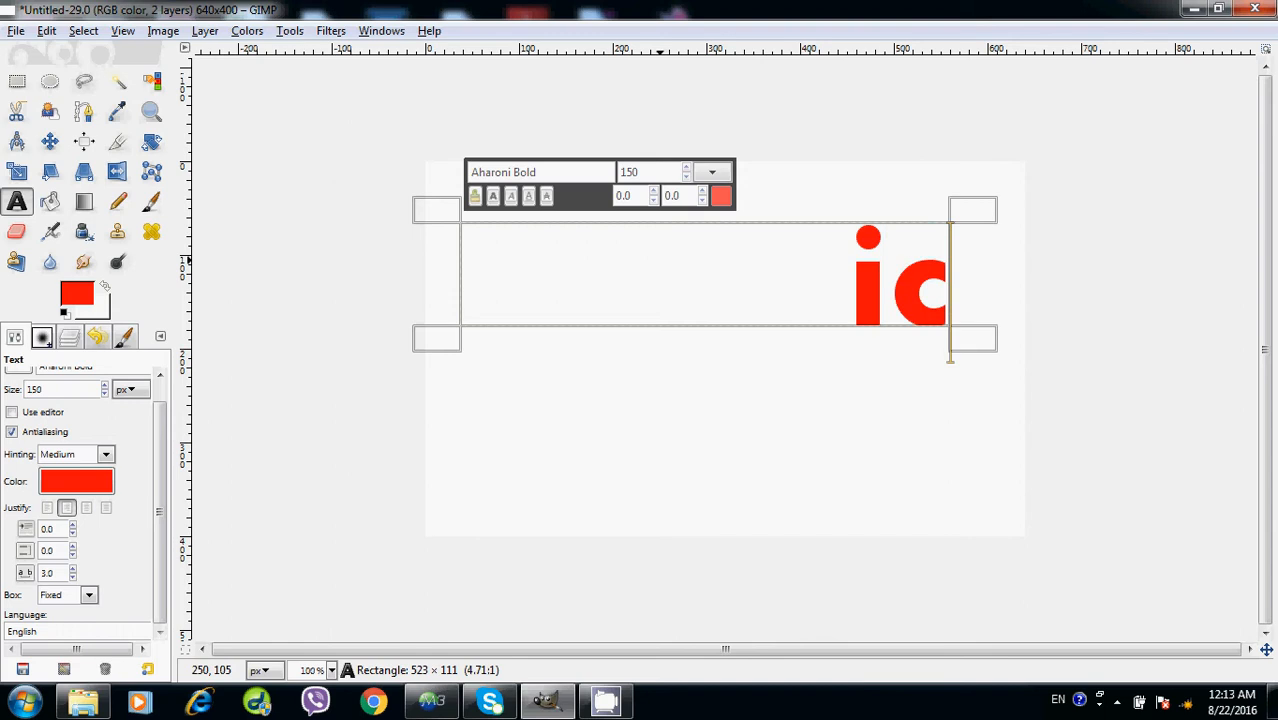
key("BackSpace")
key("BackSpace")
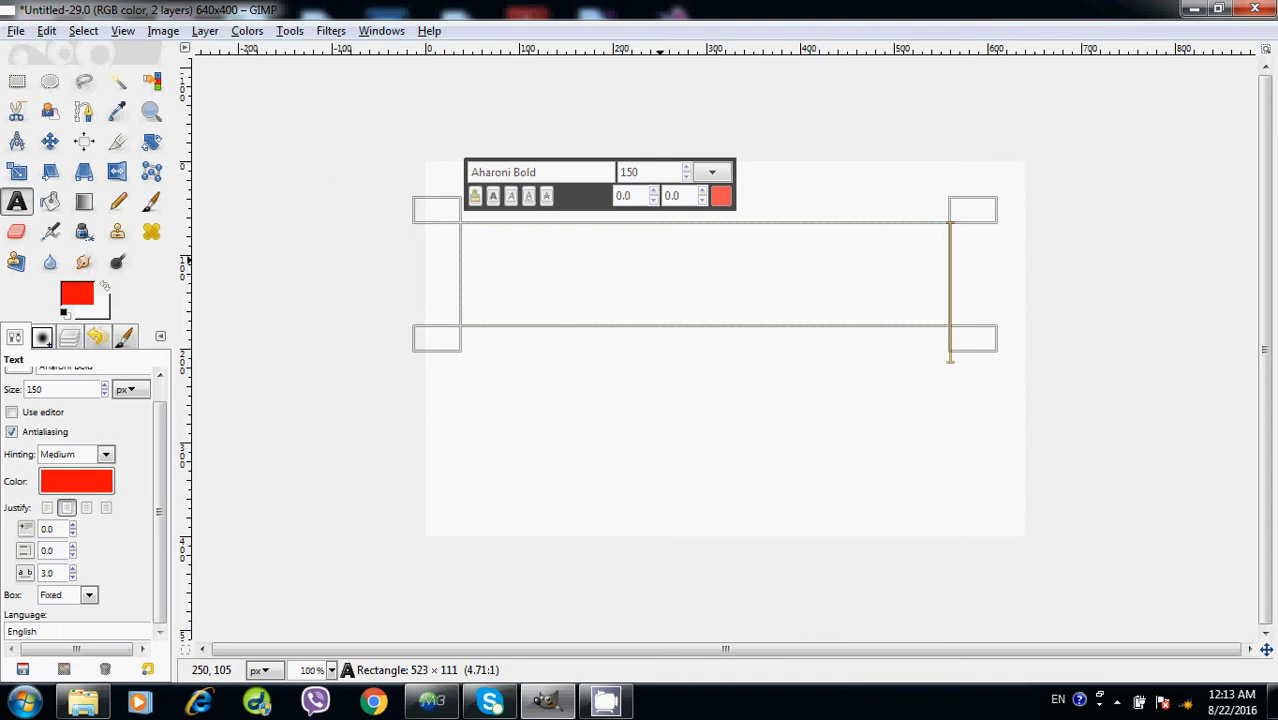
type("ICT")
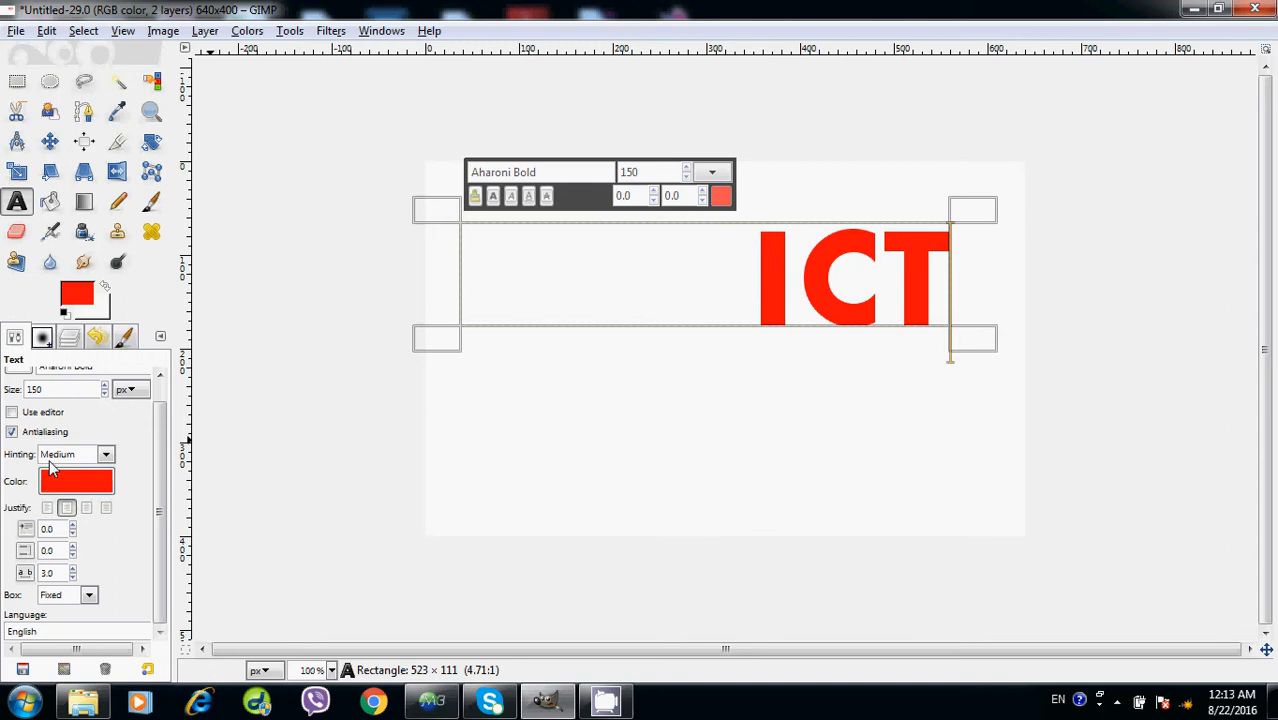
left_click(86, 507)
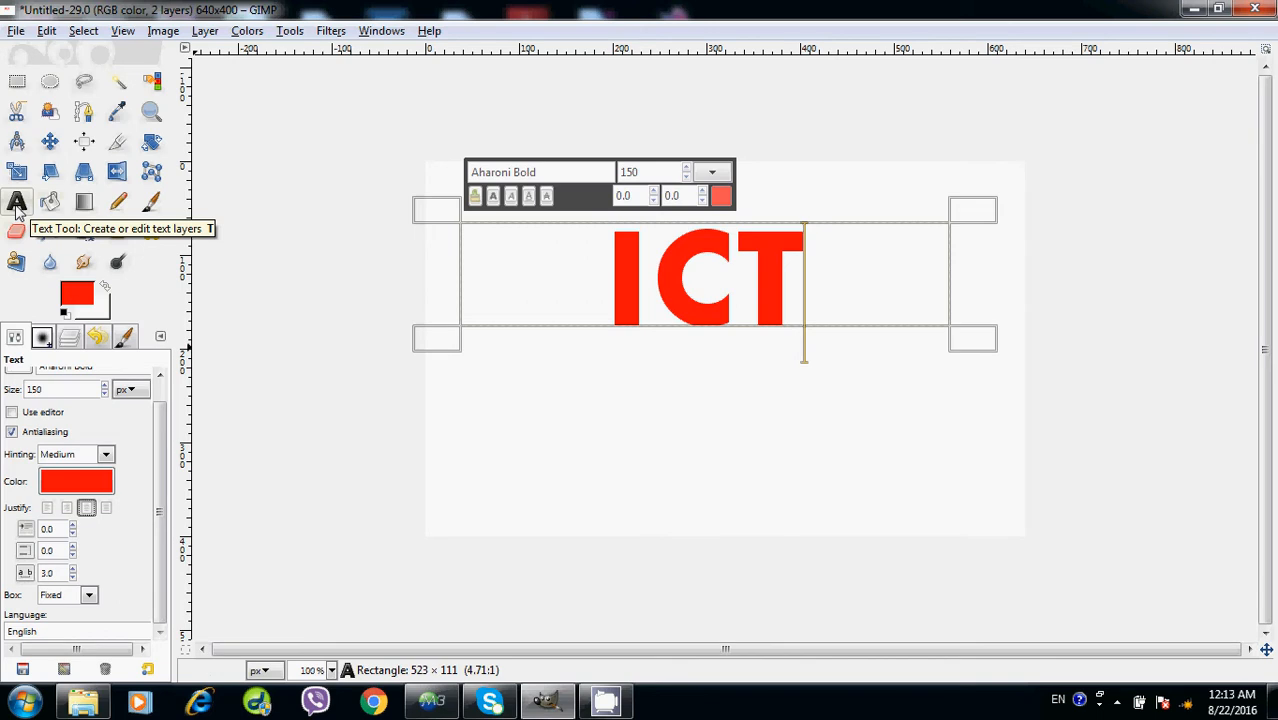
Draw a second text box about 432 × 129 px below "ICT" and set its font to Algerian Extra-Condensed at 100 px
left_click_drag(476, 379, 879, 497)
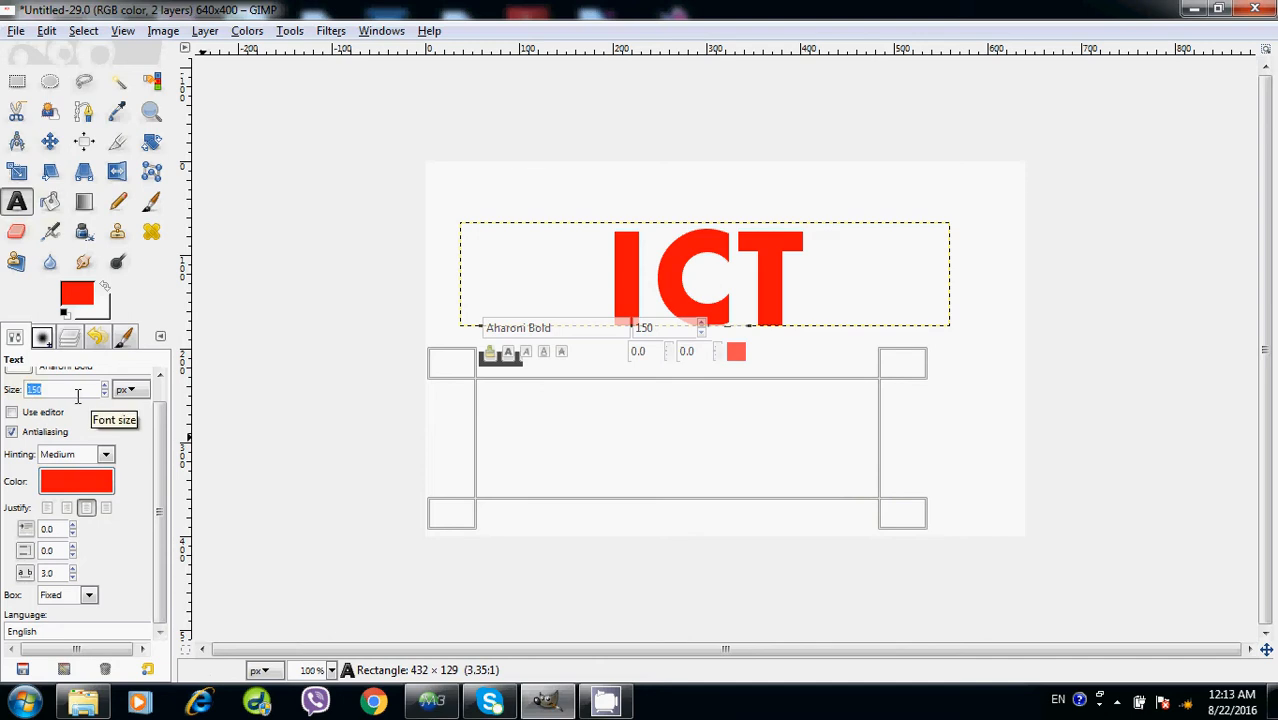
type("1")
left_click(17, 368)
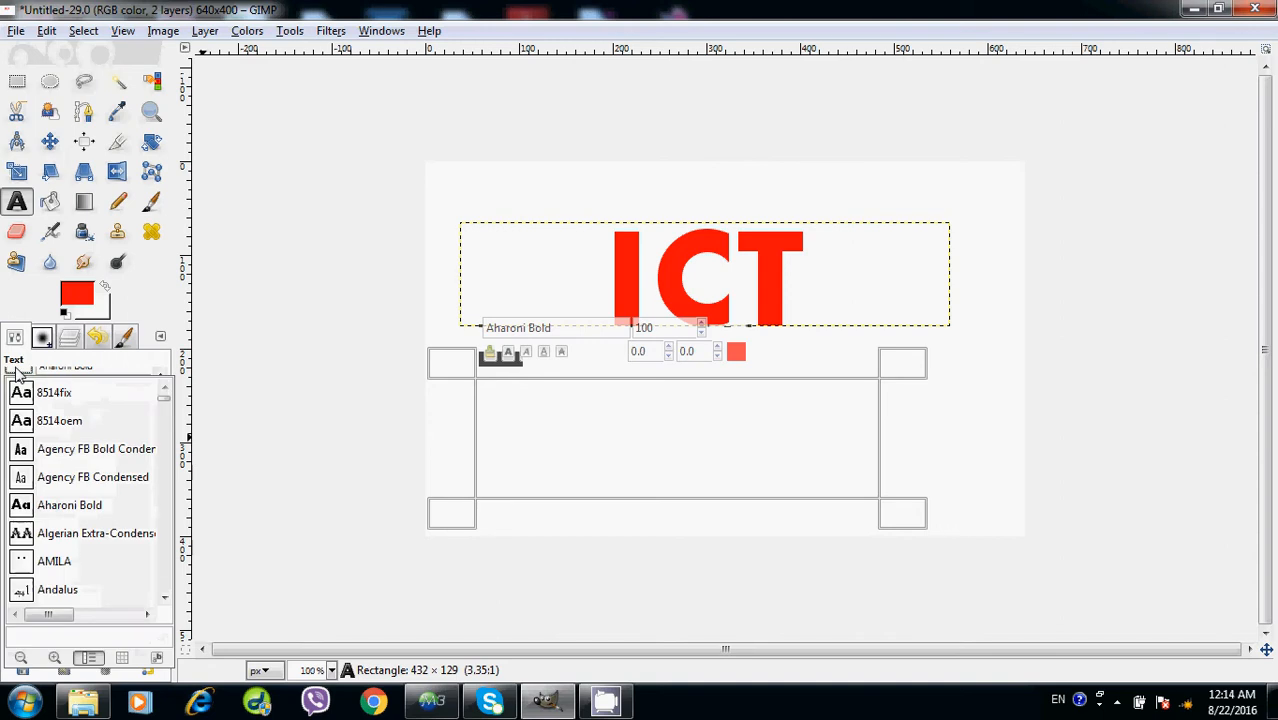
left_click(165, 599)
left_click(165, 599)
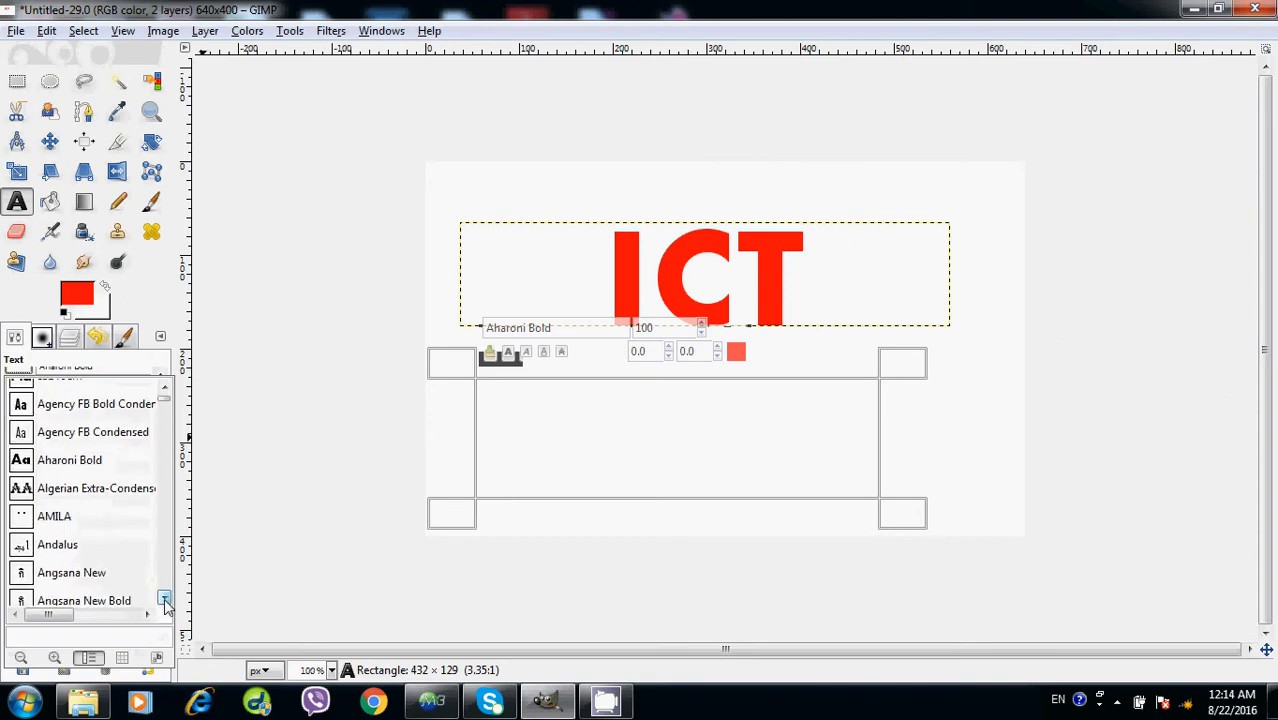
left_click(25, 489)
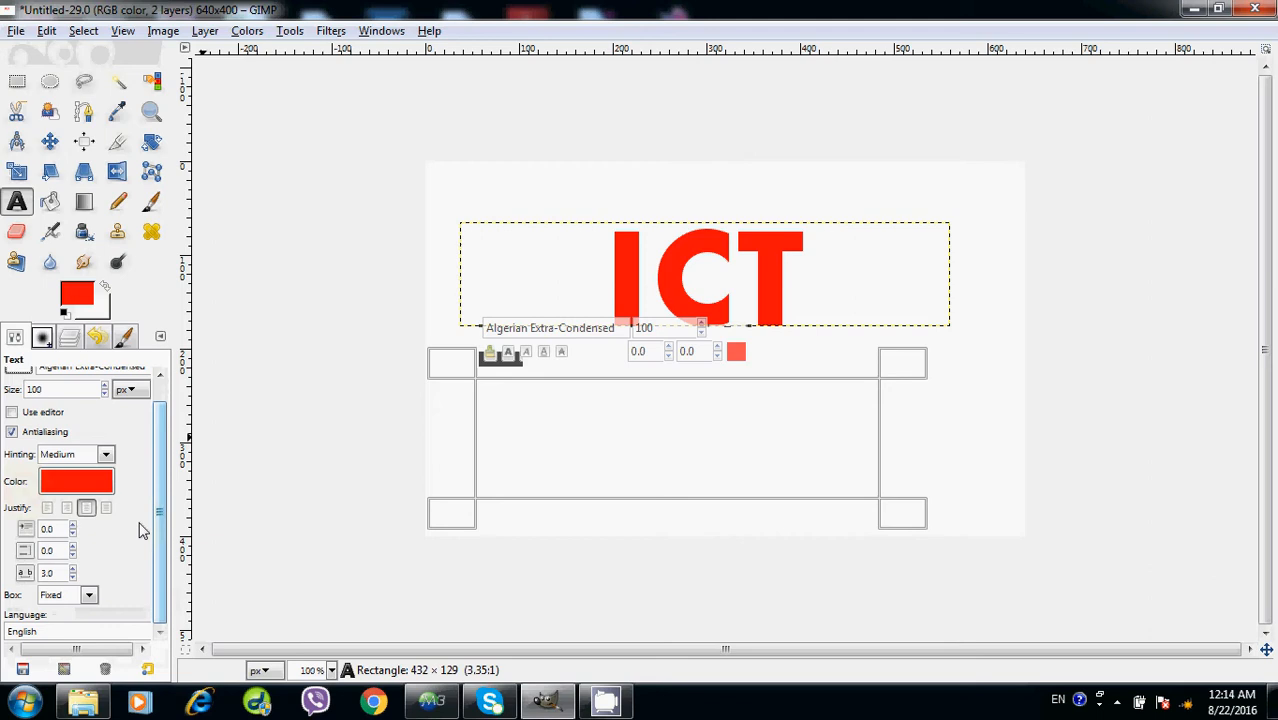
Set the text color to green (08e100) and enter "O/L" in the lower text box
left_click(75, 481)
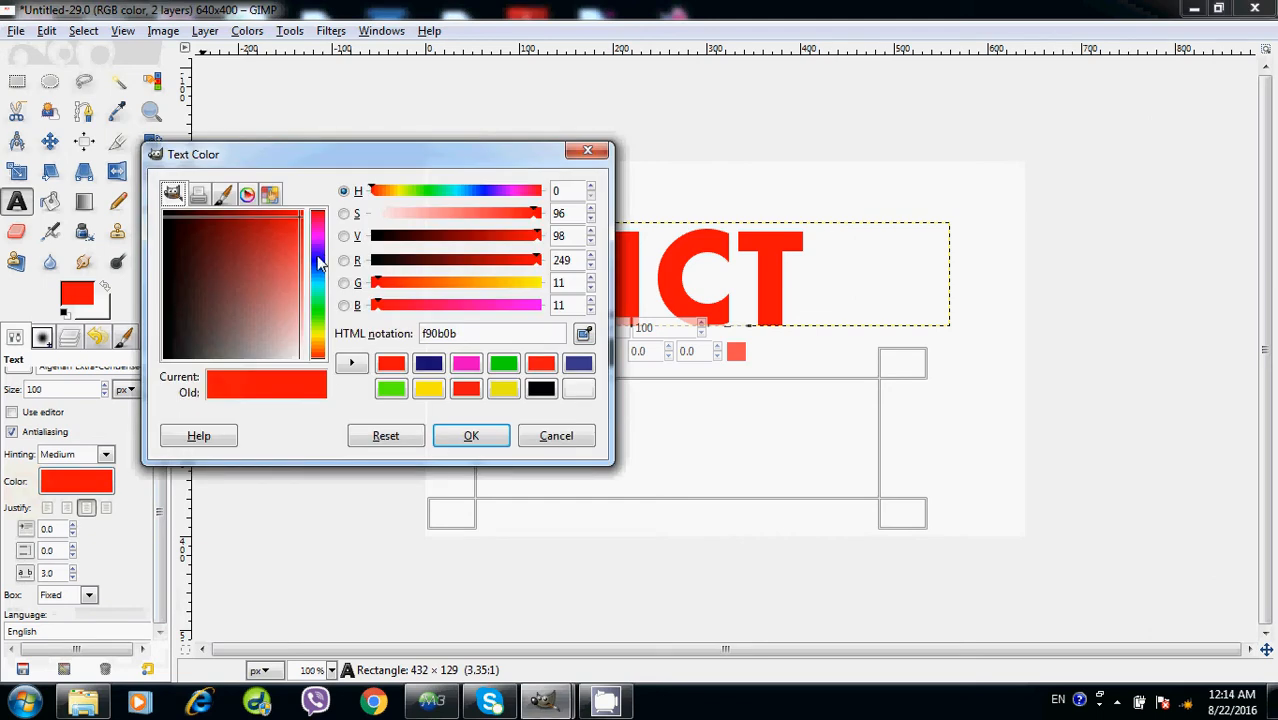
left_click(505, 365)
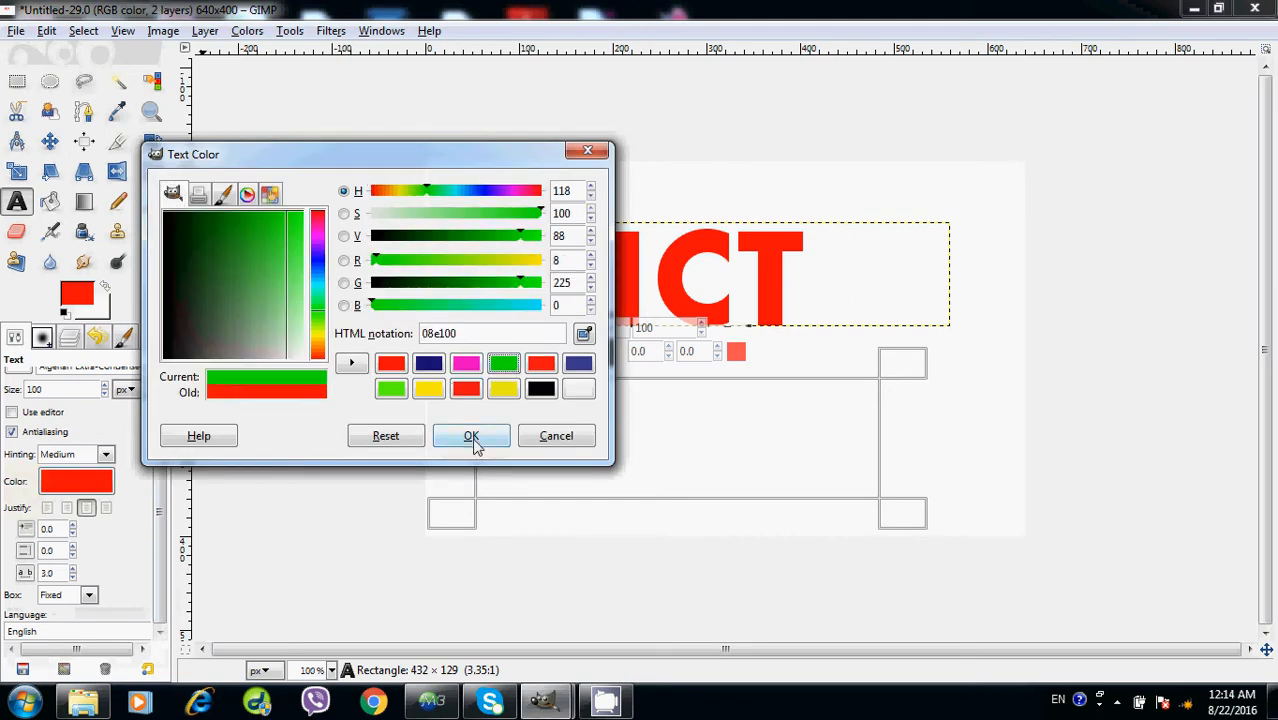
left_click(471, 437)
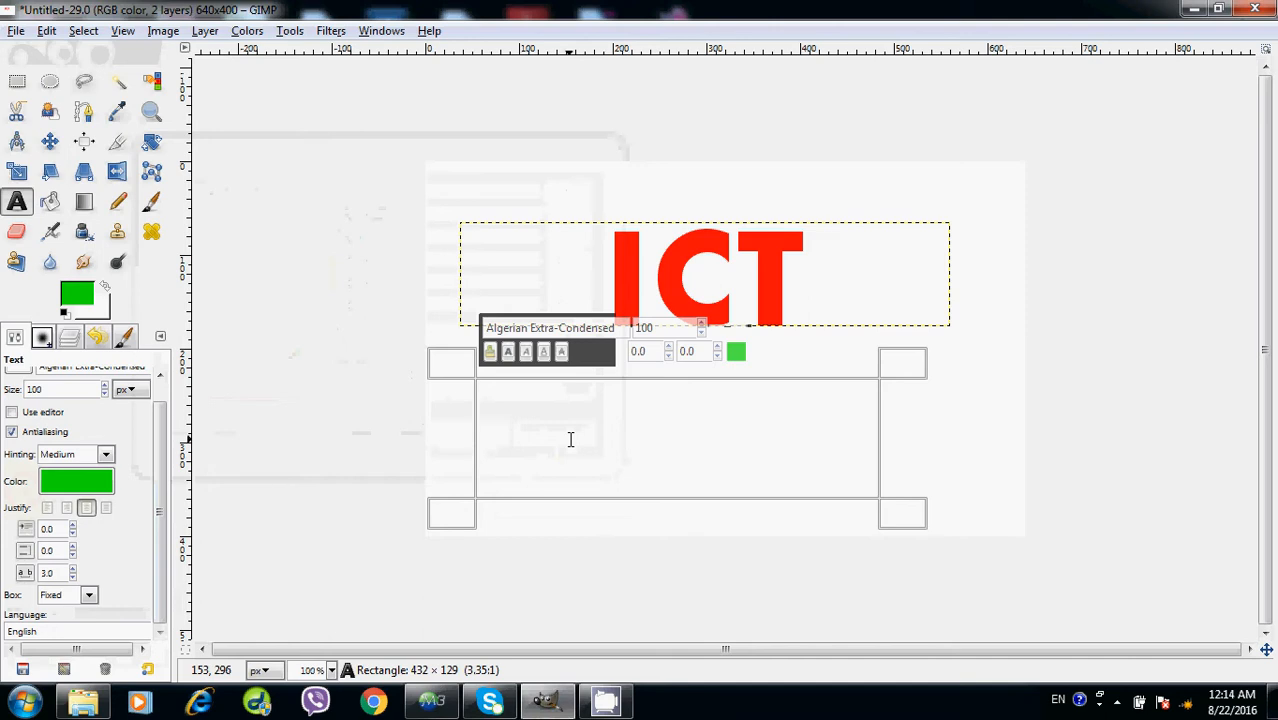
type("O/L")
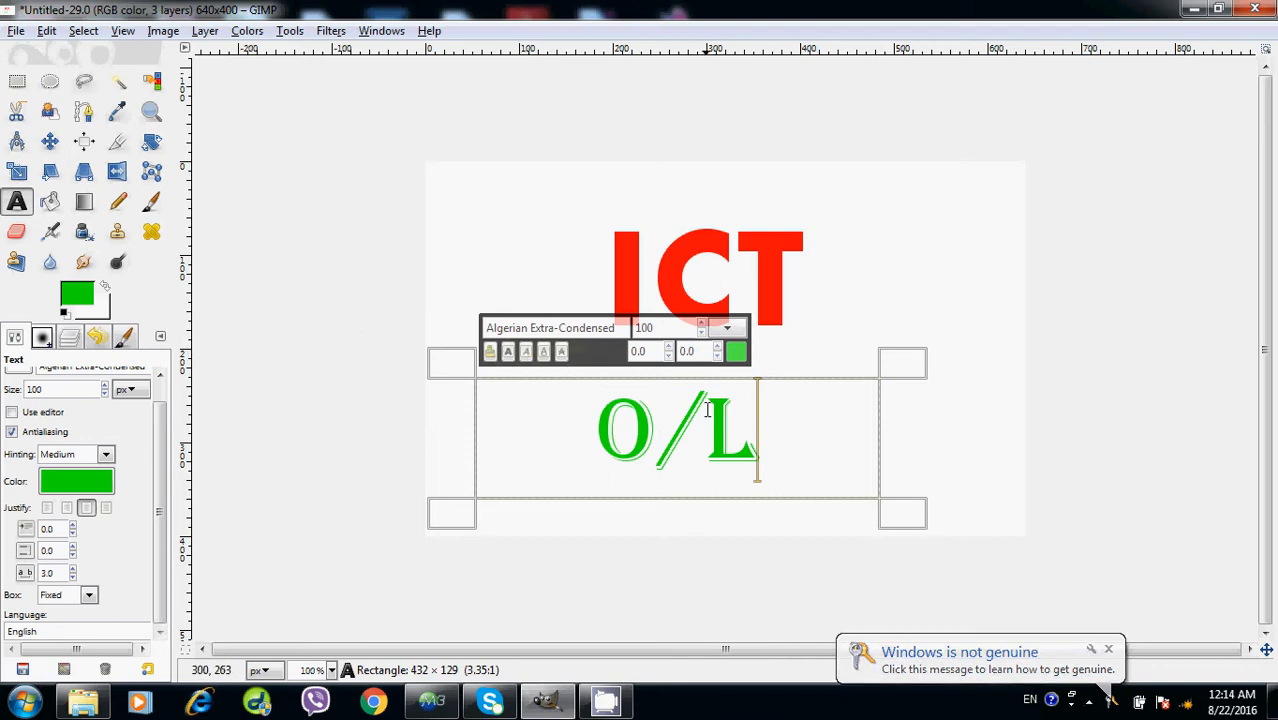
Format the whole "O/L" text as bold and italic
left_click_drag(752, 425, 597, 424)
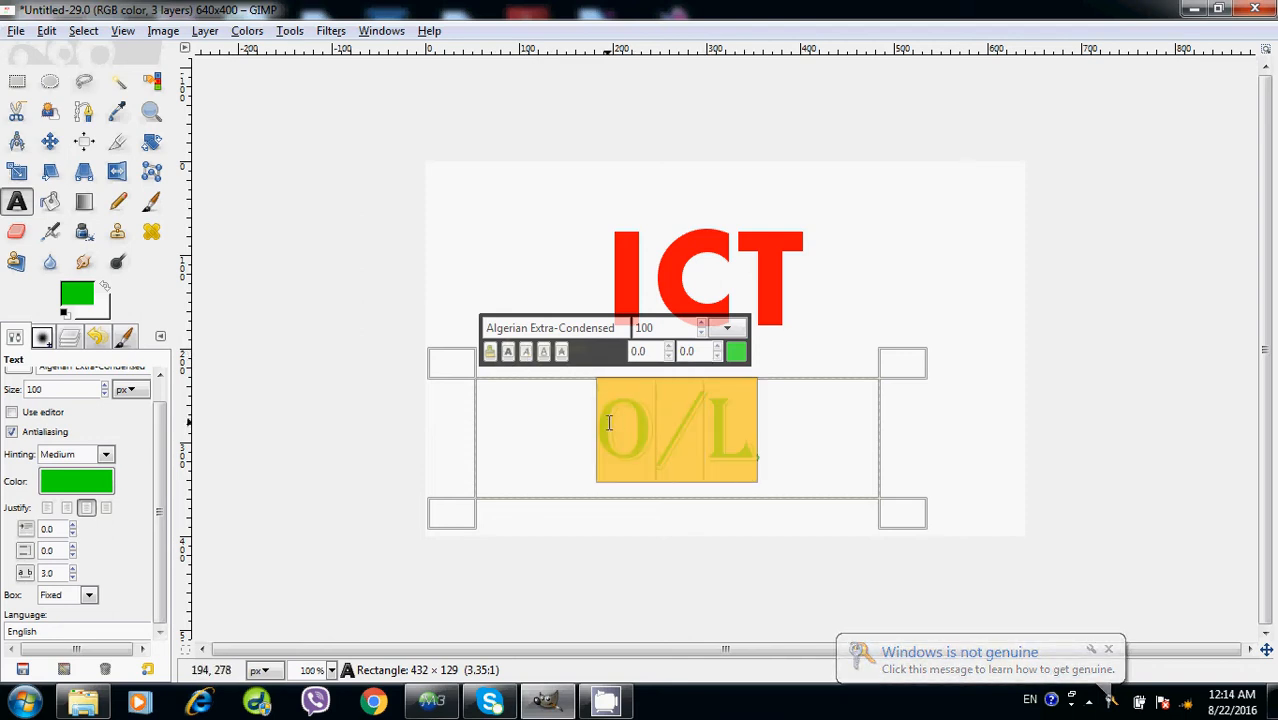
left_click(508, 351)
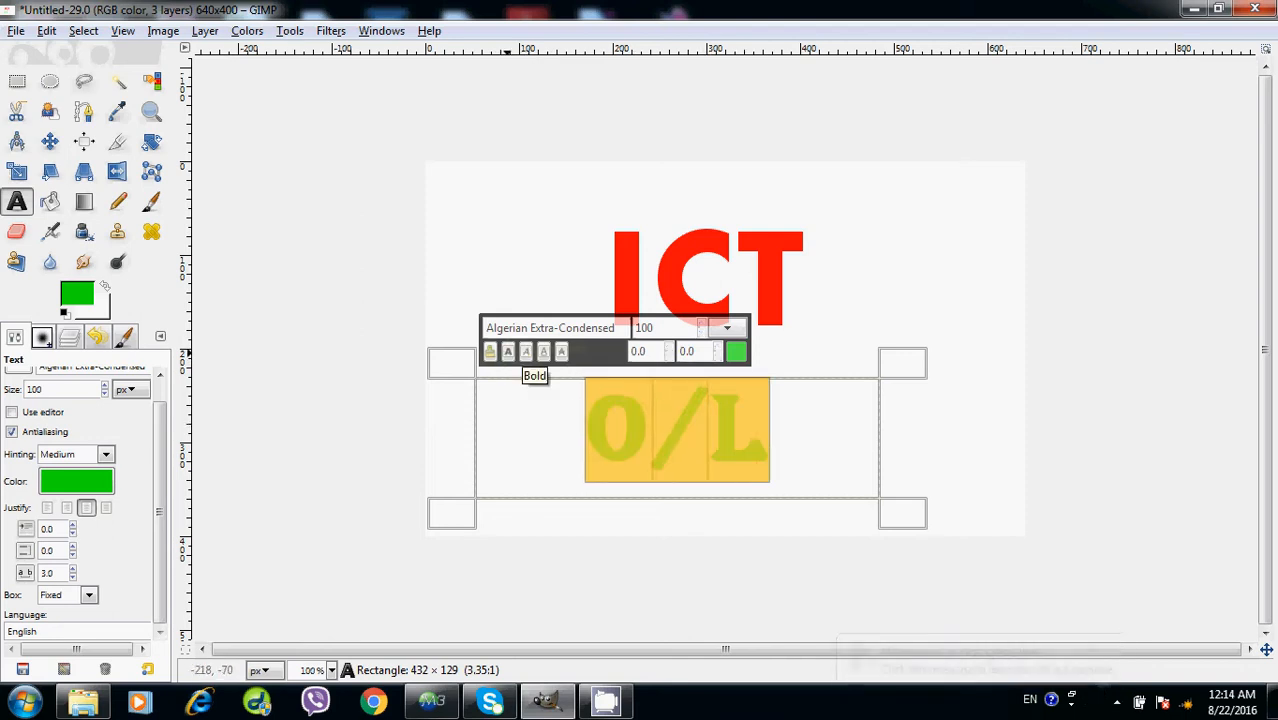
left_click(508, 352)
left_click(508, 352)
left_click(526, 352)
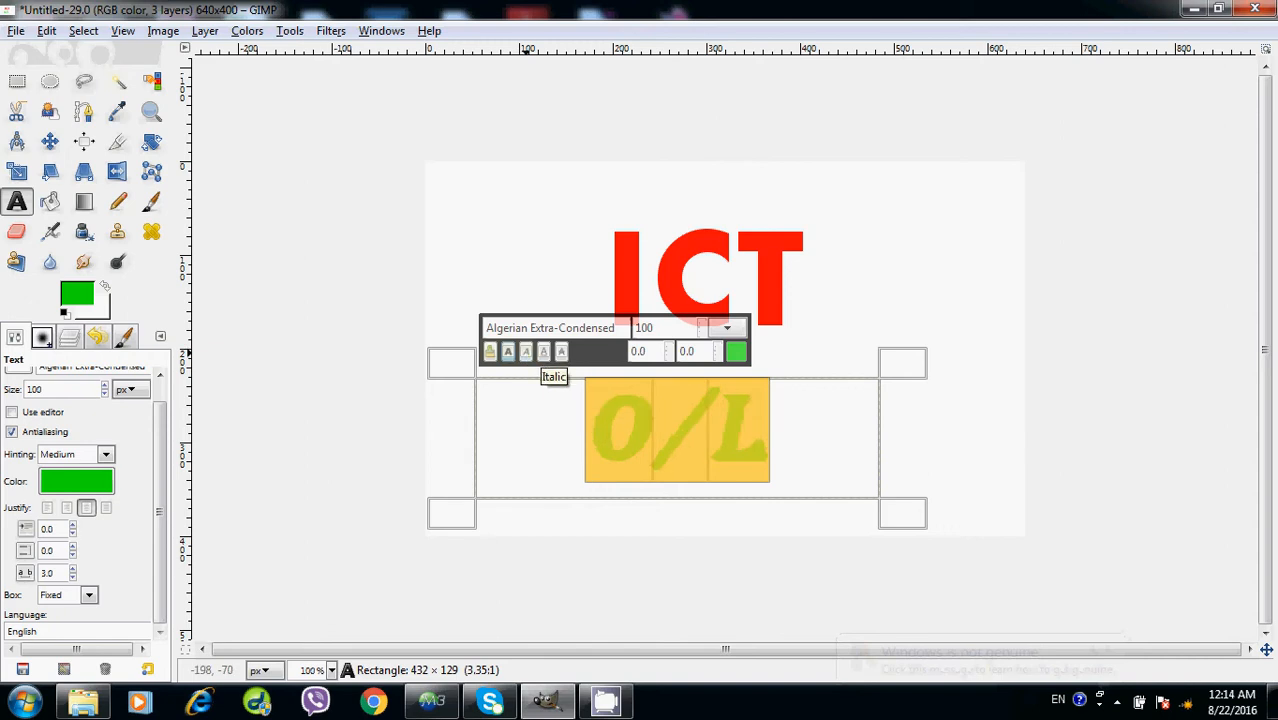
Remove the italic style from the selected "O/L" text and try underline and strikethrough on it, leaving both off
left_click(526, 352)
left_click(543, 356)
left_click(543, 356)
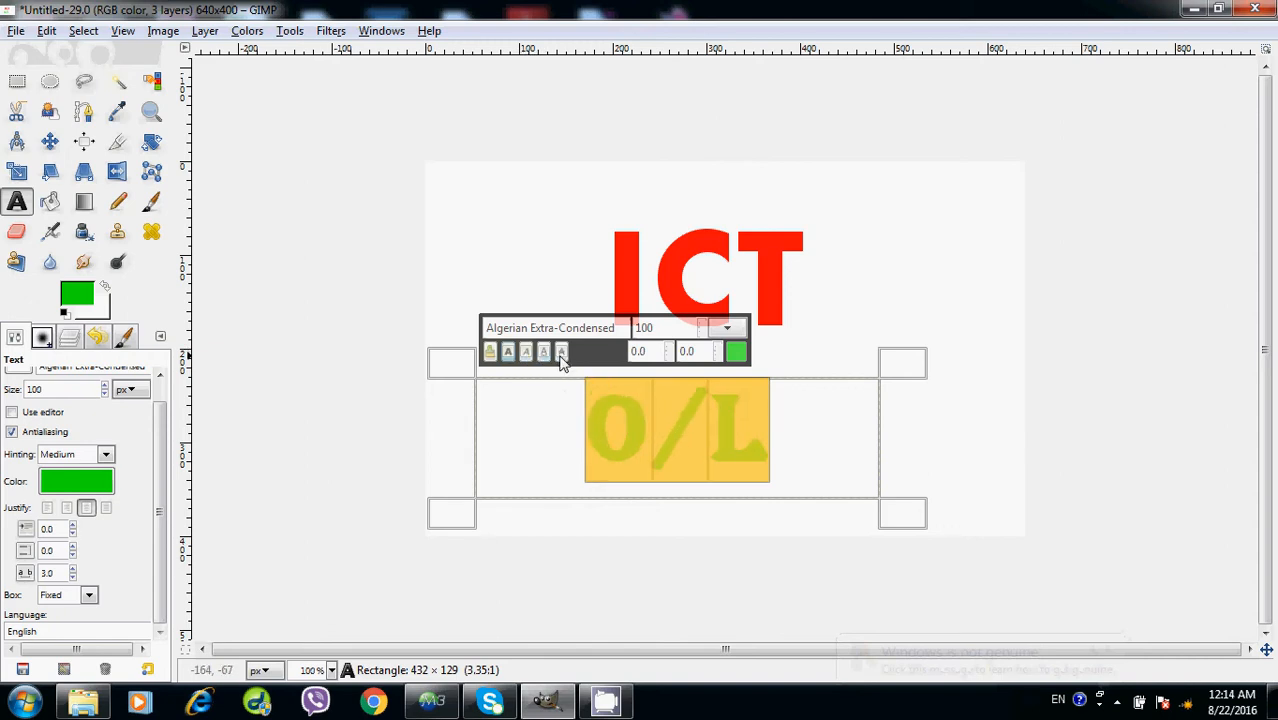
left_click(562, 355)
left_click(562, 355)
left_click(805, 443)
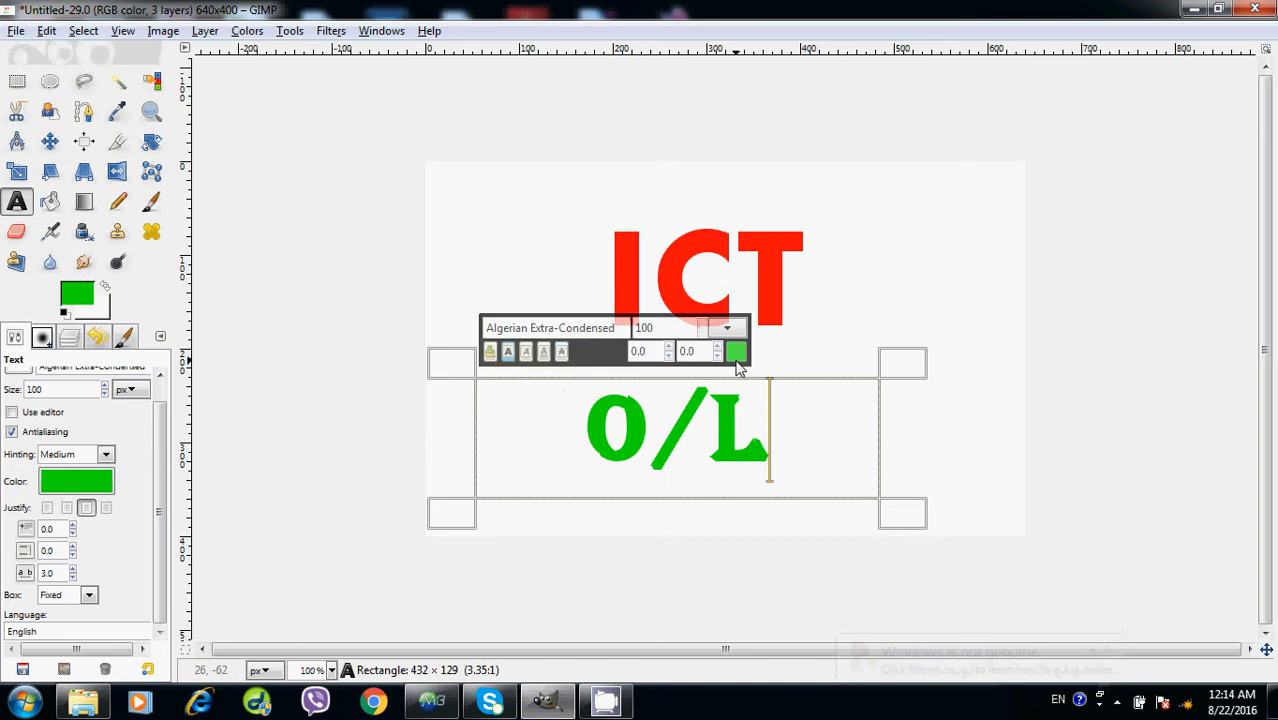
Recolor only the letter "L" of the "O/L" text red
left_click_drag(772, 446, 728, 443)
left_click(736, 351)
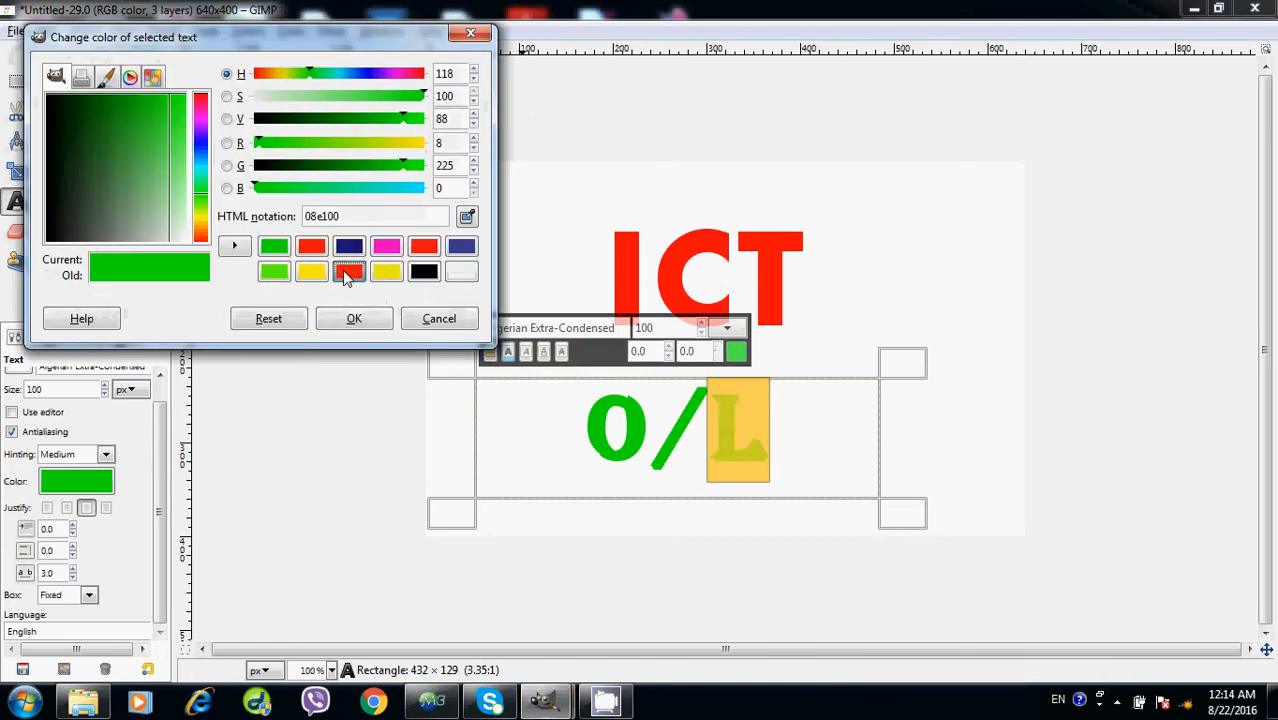
left_click(346, 272)
left_click(354, 319)
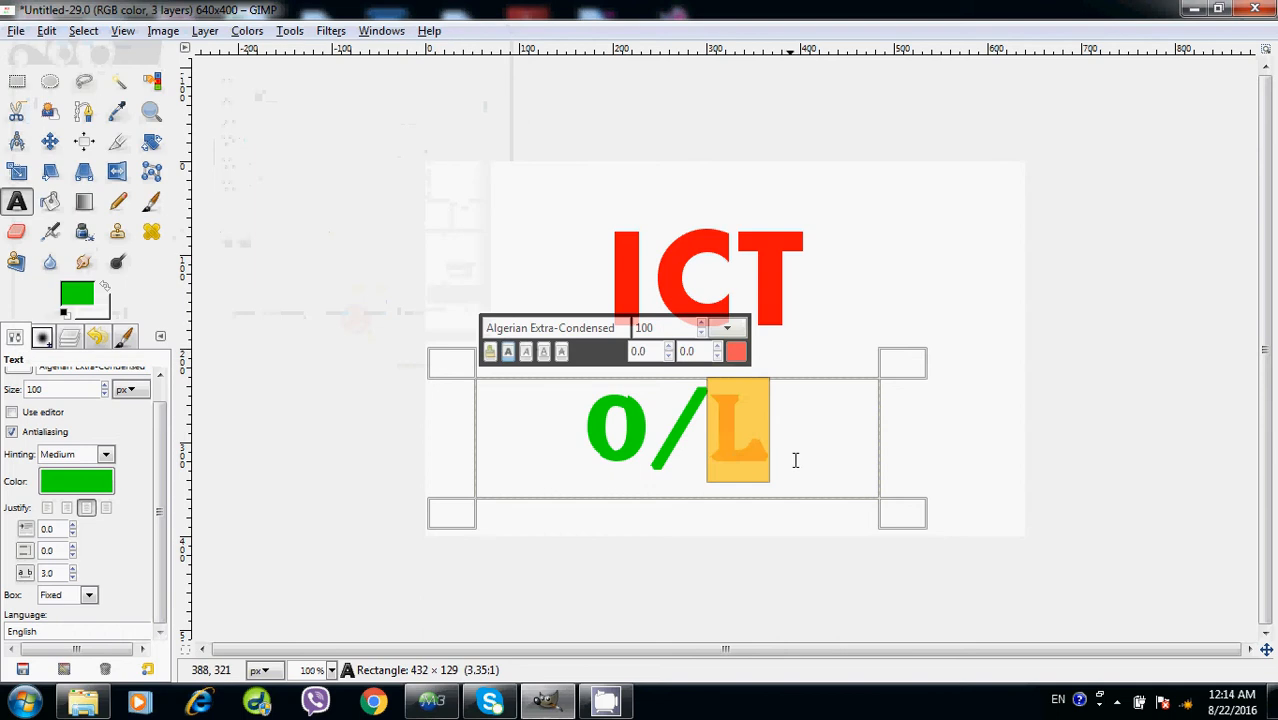
left_click(791, 456)
left_click(643, 410)
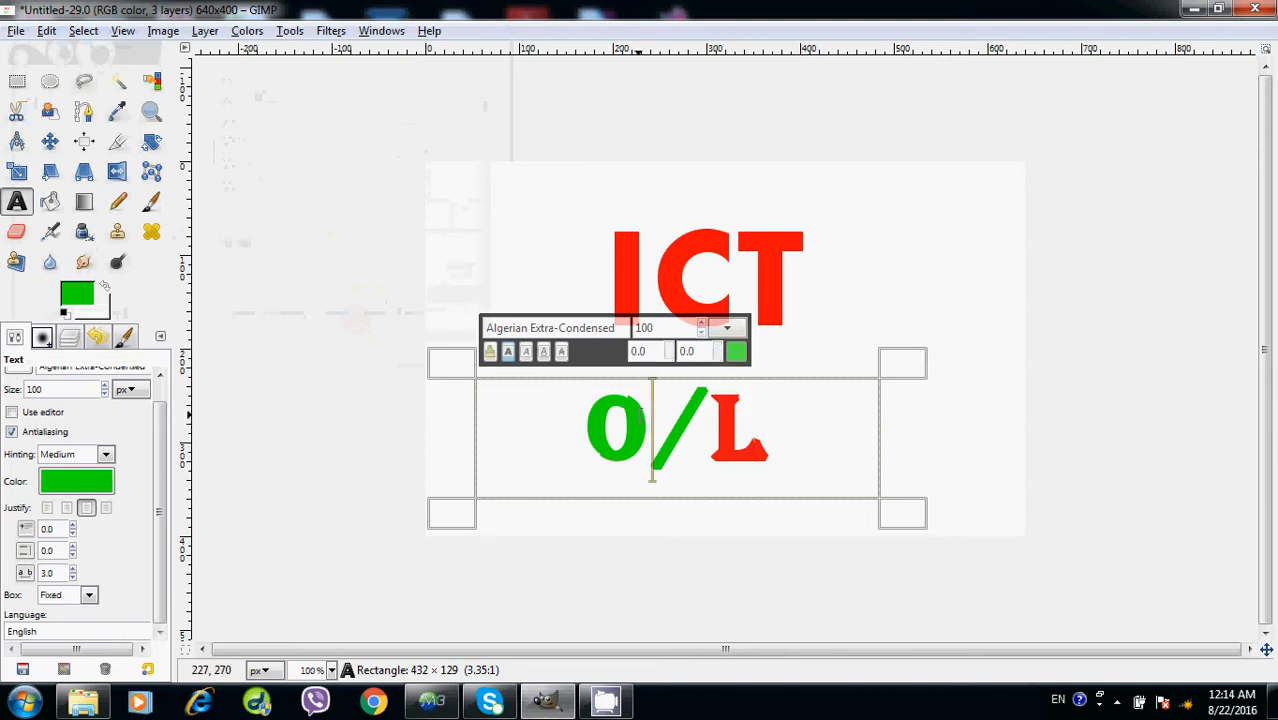
double_click(617, 416)
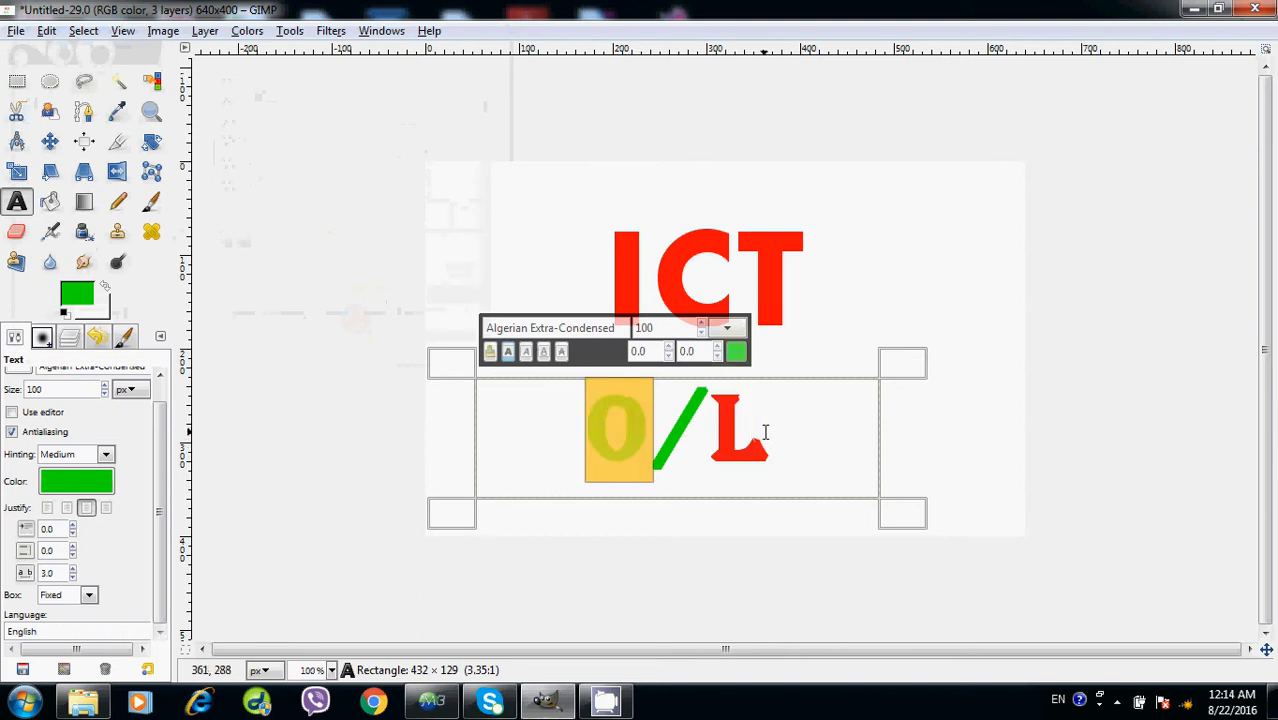
Change the color of the letter "L" back to the same green as the rest of "O/L"
left_click_drag(772, 433, 717, 425)
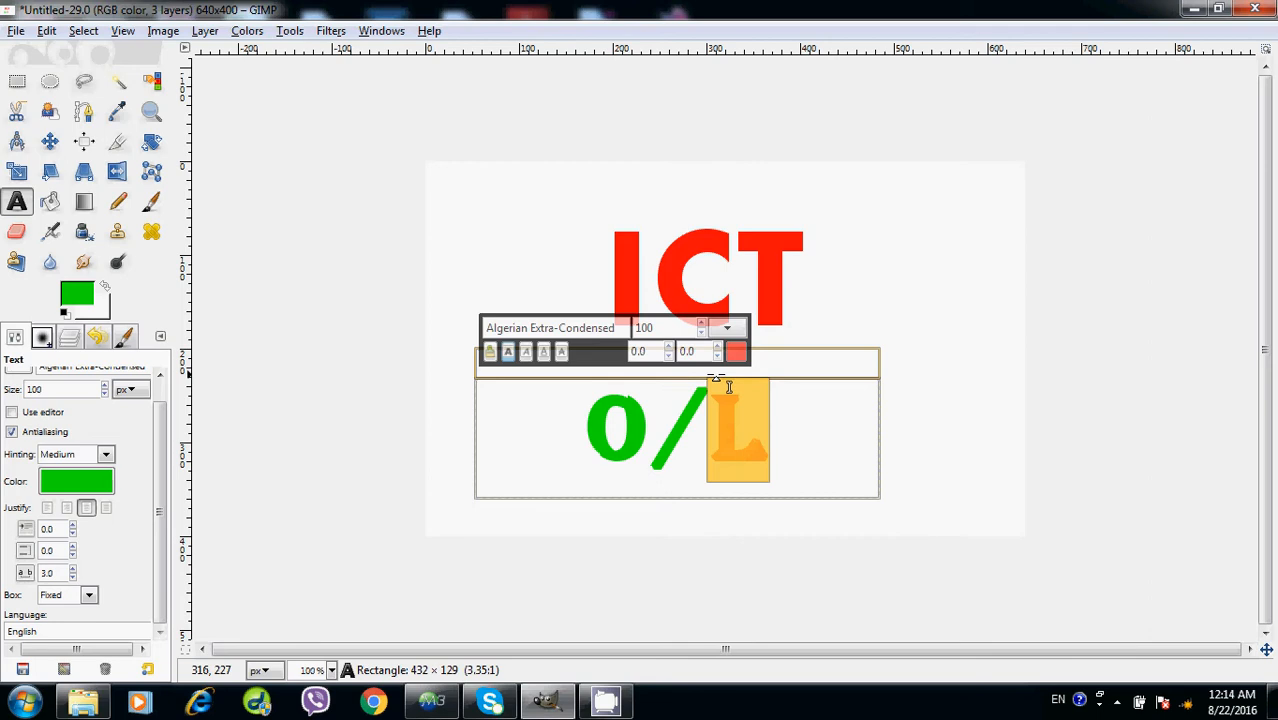
left_click(736, 351)
left_click(311, 271)
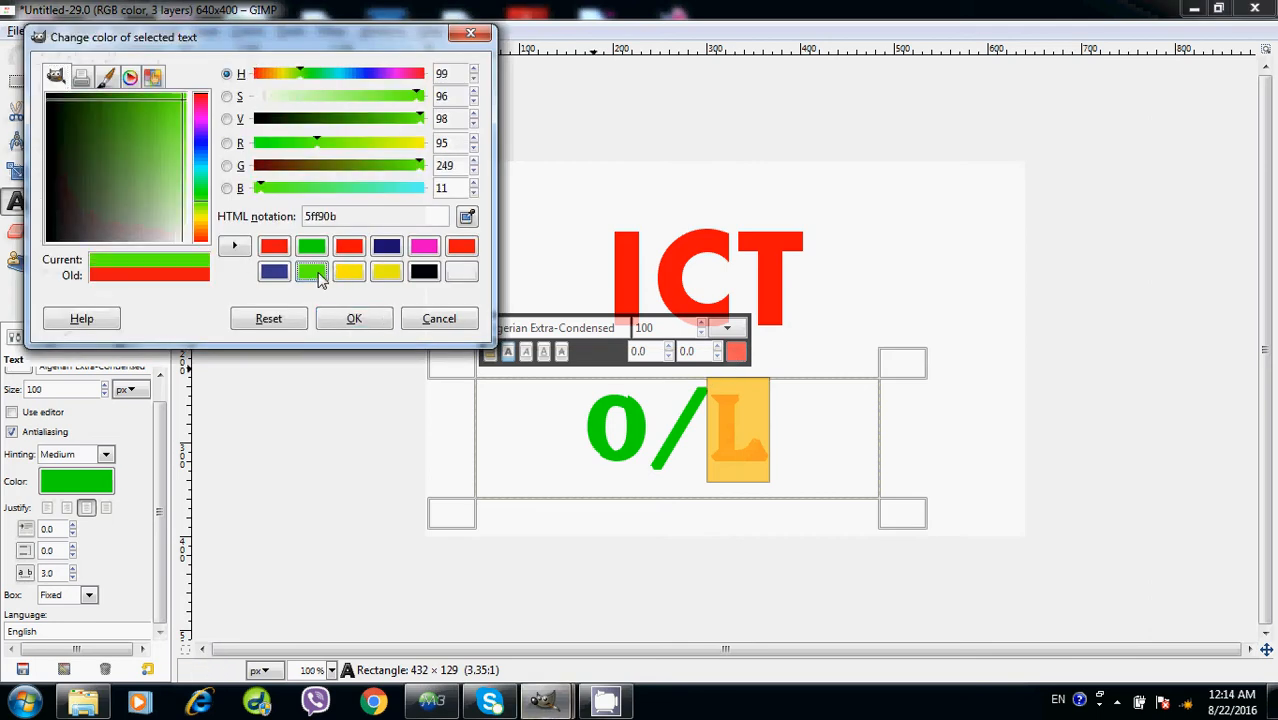
left_click(771, 455)
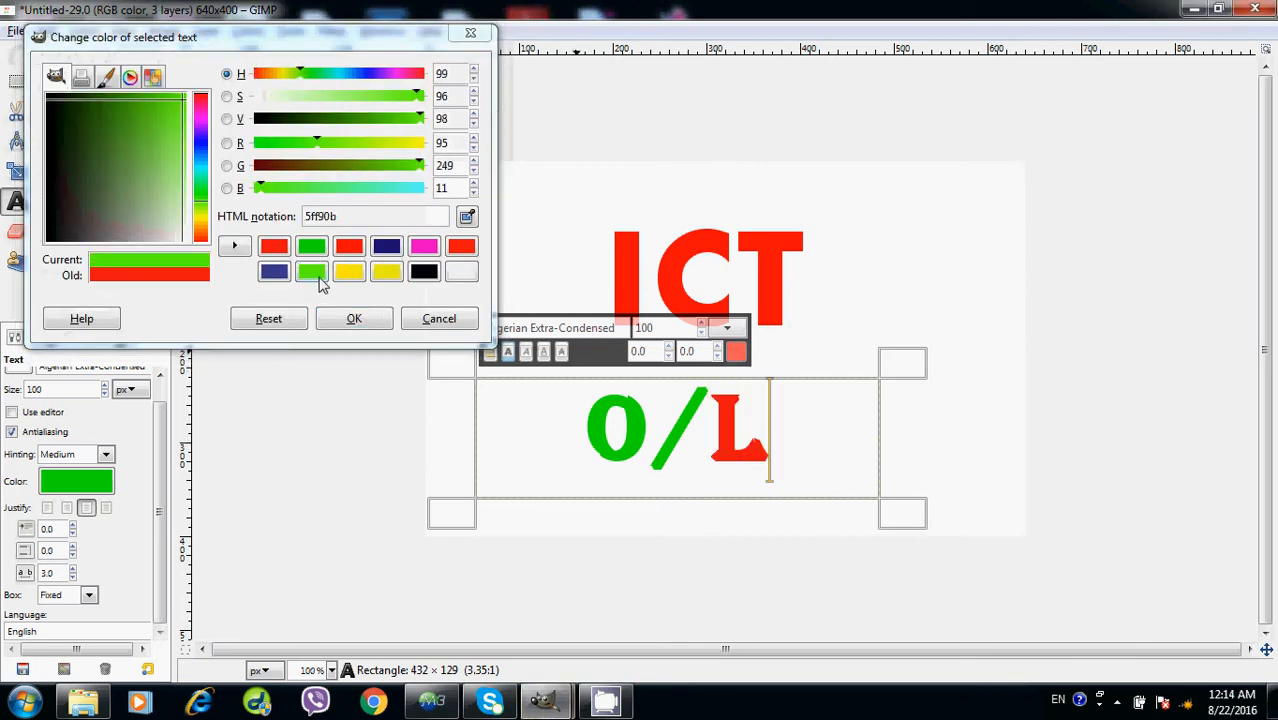
double_click(733, 437)
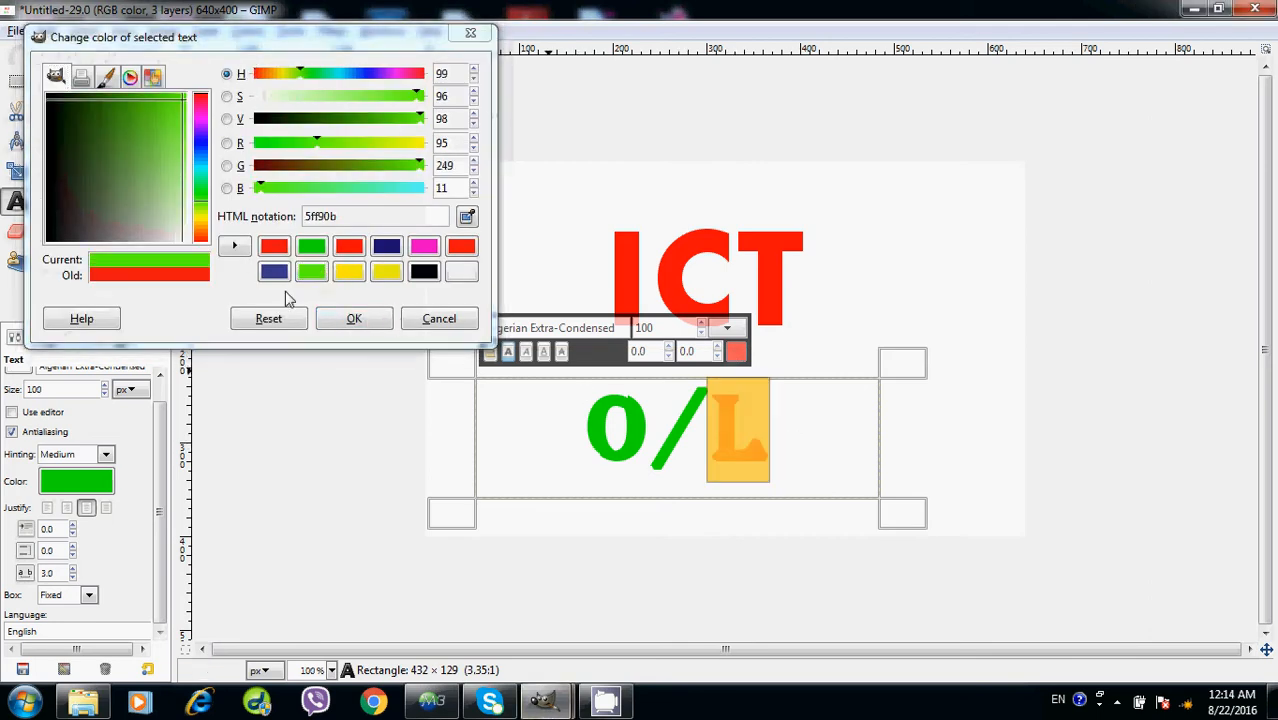
left_click(311, 246)
left_click(354, 318)
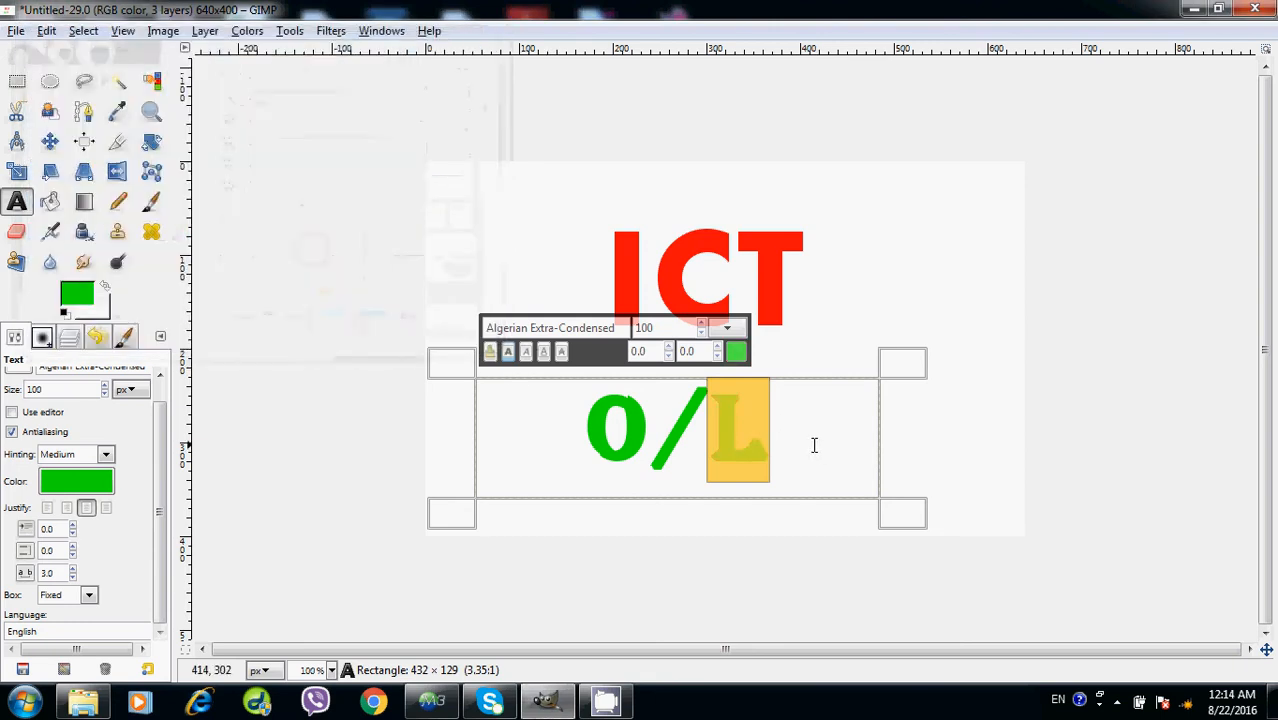
left_click(815, 446)
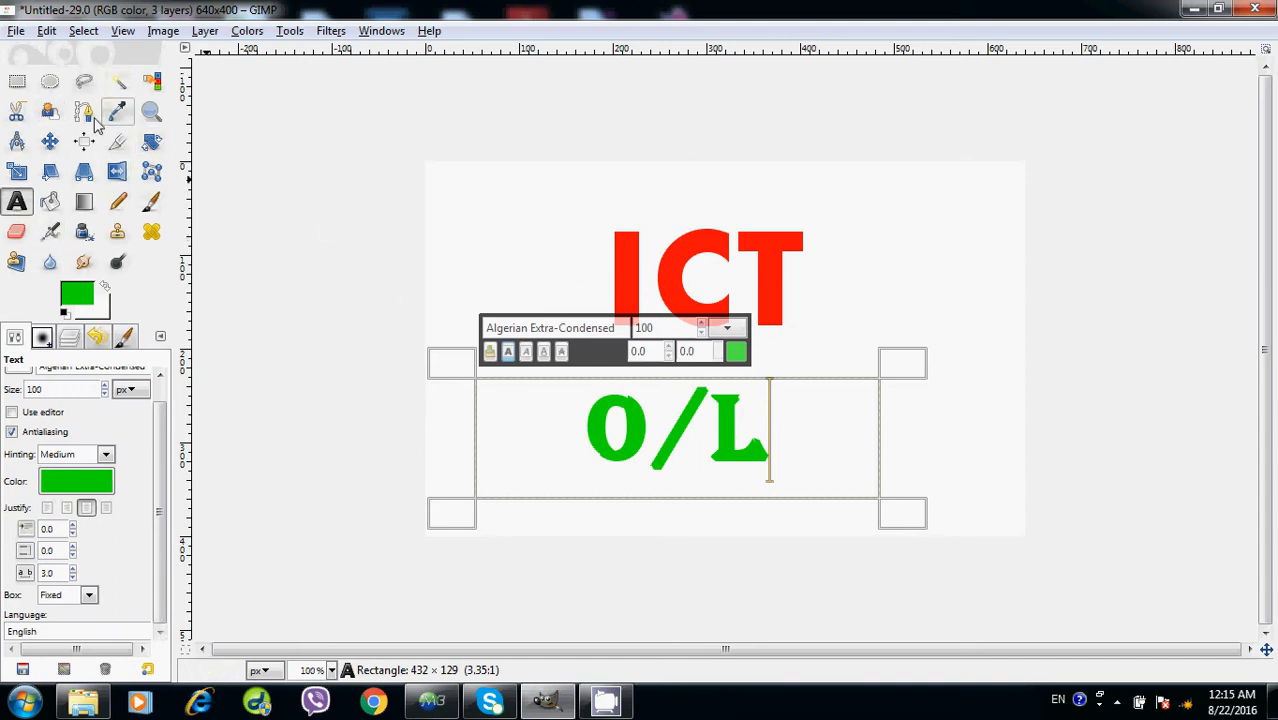
Rotate the "O/L" text layer by -90° and move it to the left of "ICT"
left_click(151, 141)
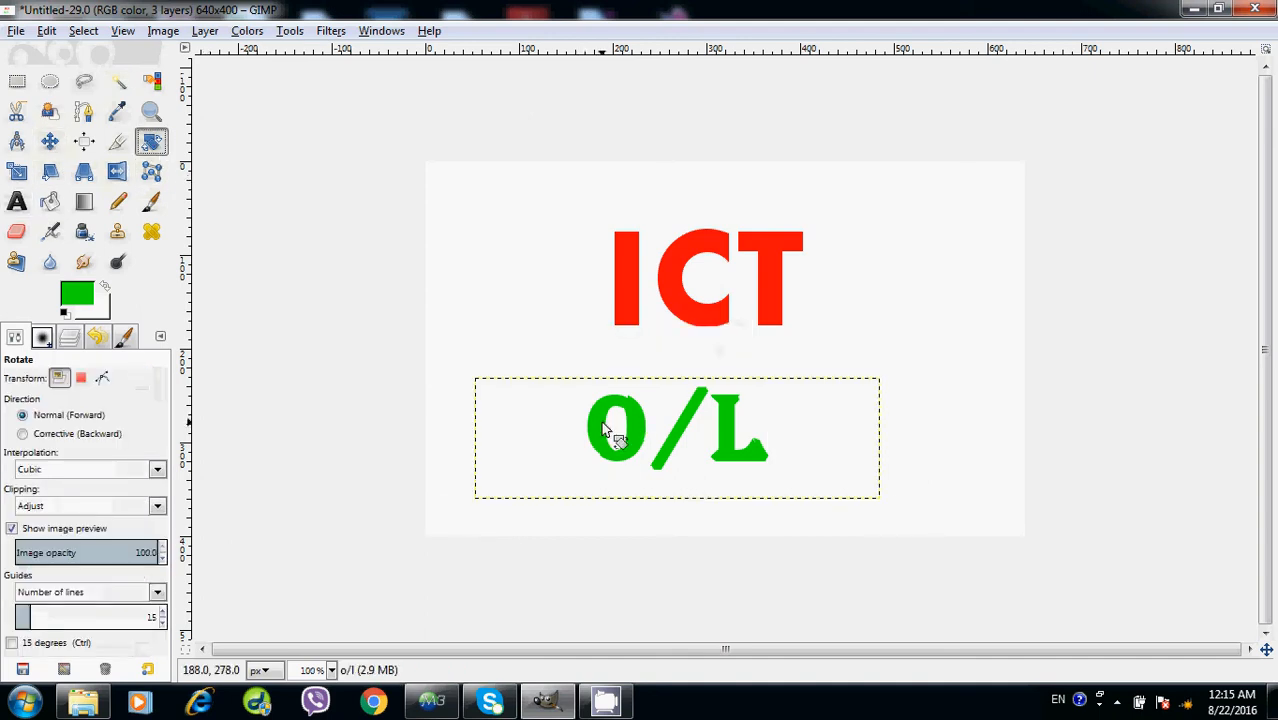
left_click(601, 424)
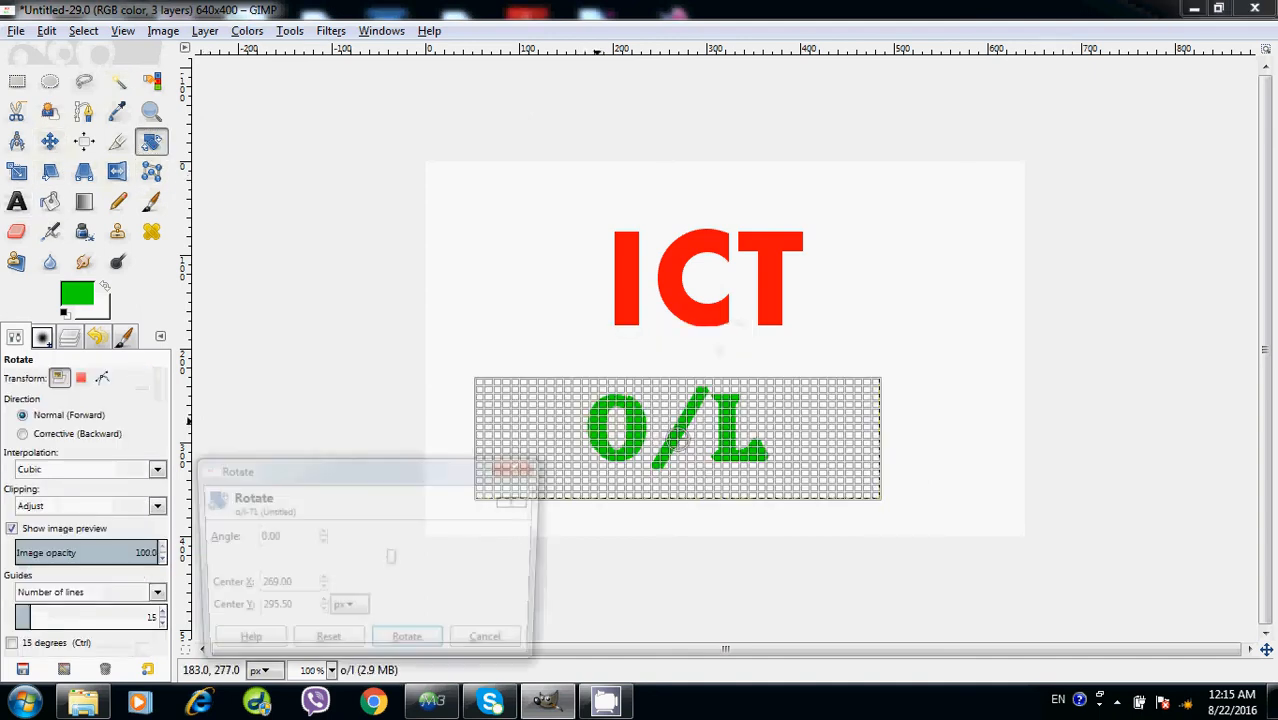
left_click_drag(870, 400, 633, 284)
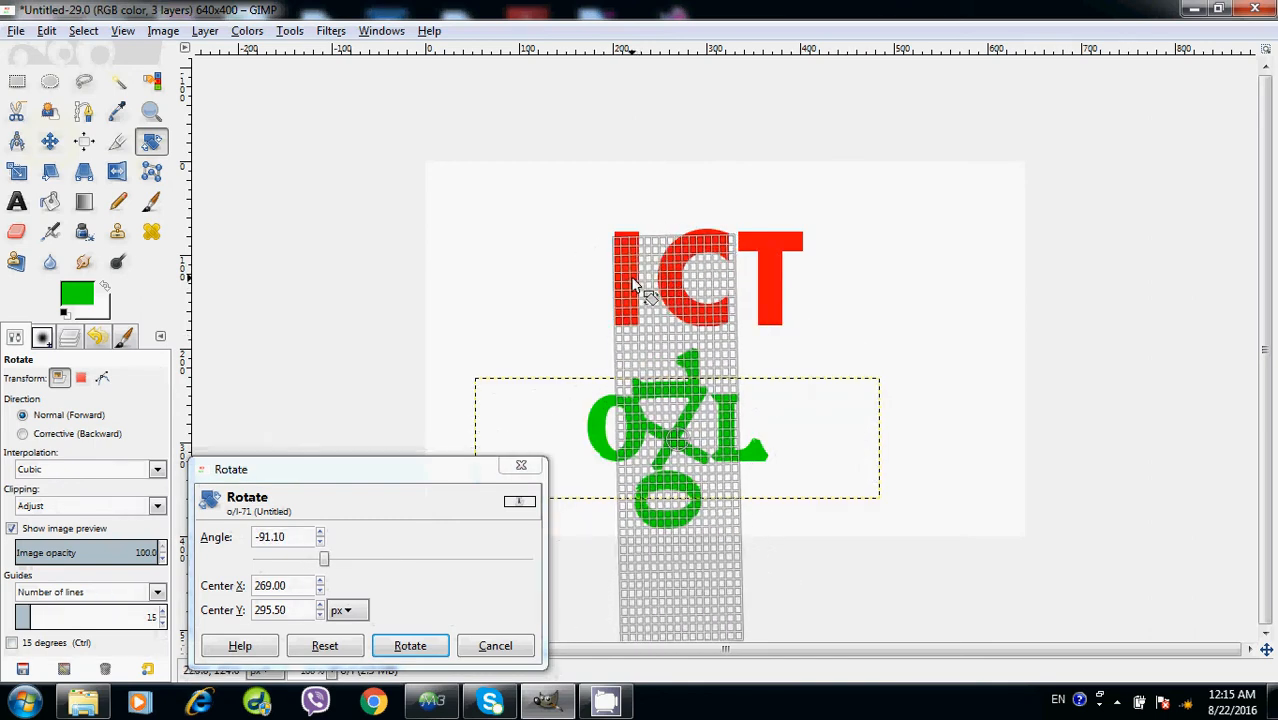
left_click_drag(288, 537, 278, 536)
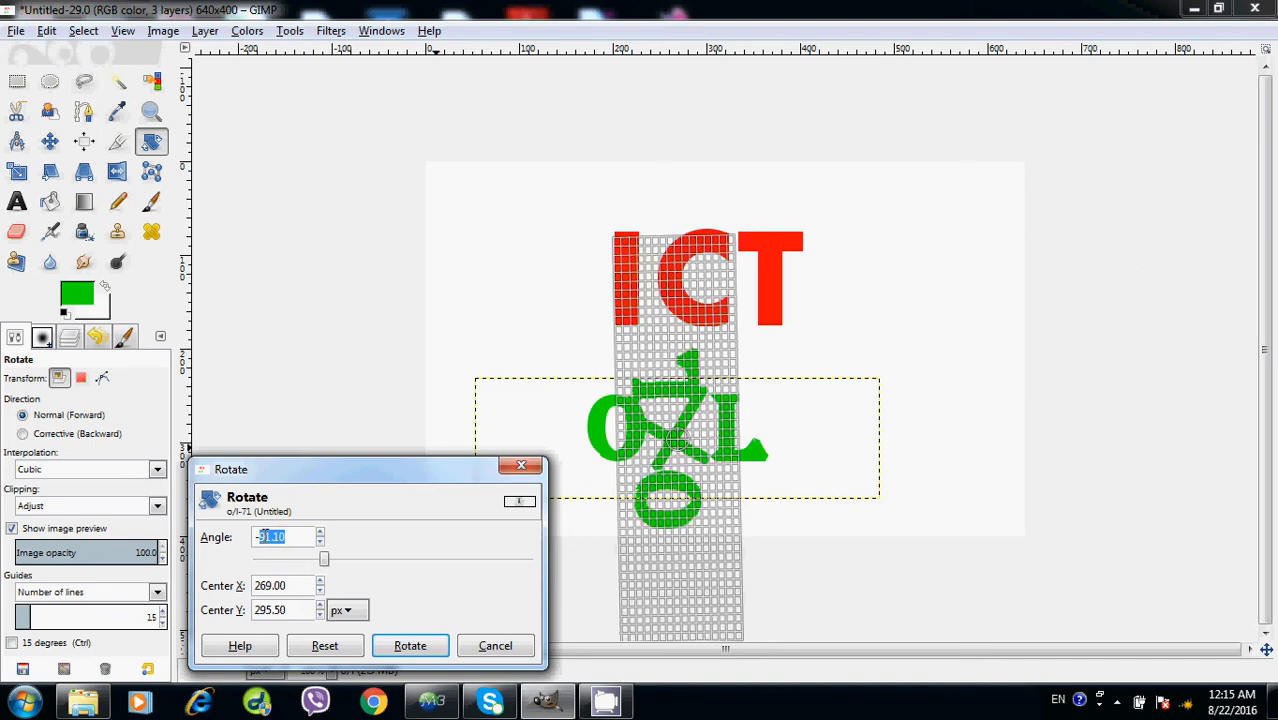
type("90")
key("Return")
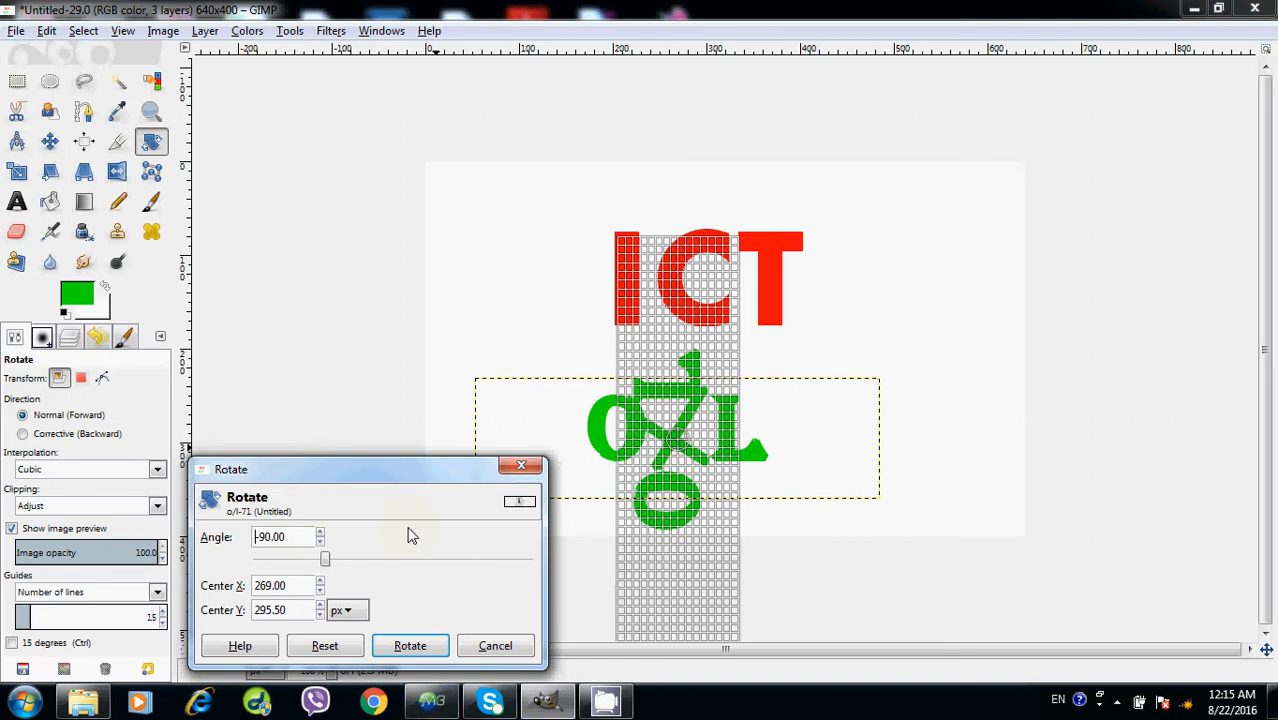
left_click(409, 646)
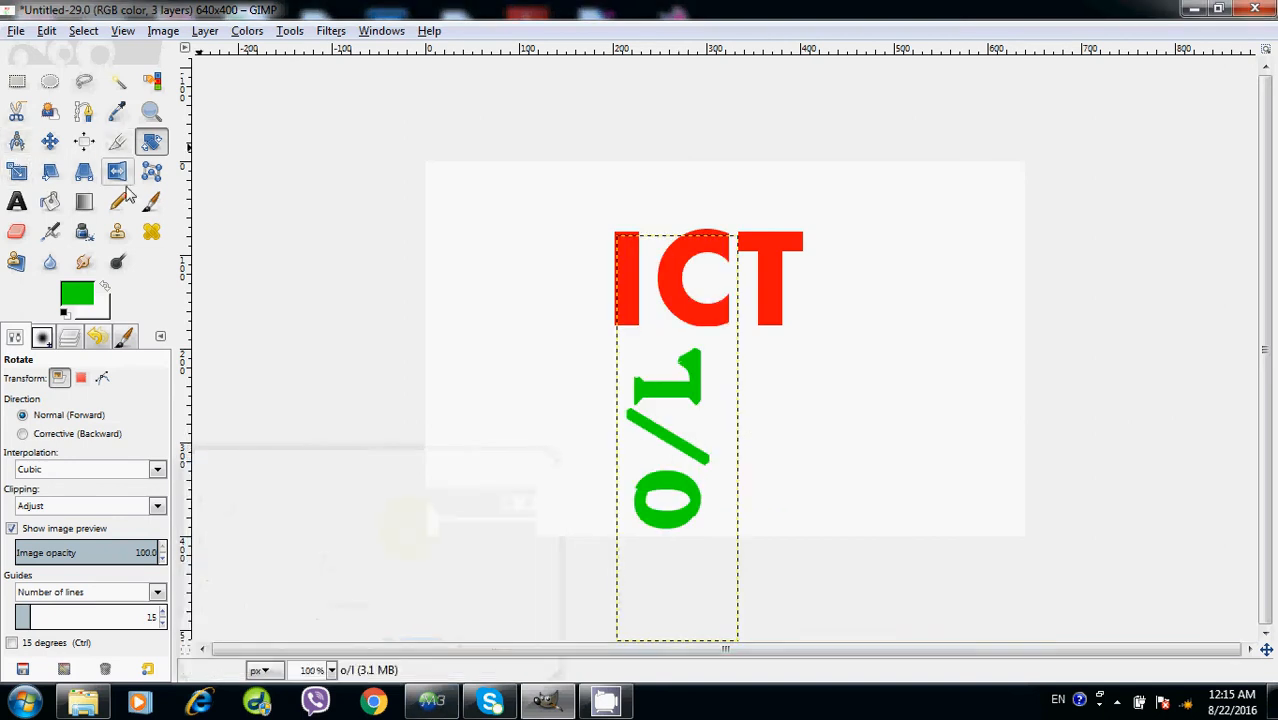
left_click(50, 143)
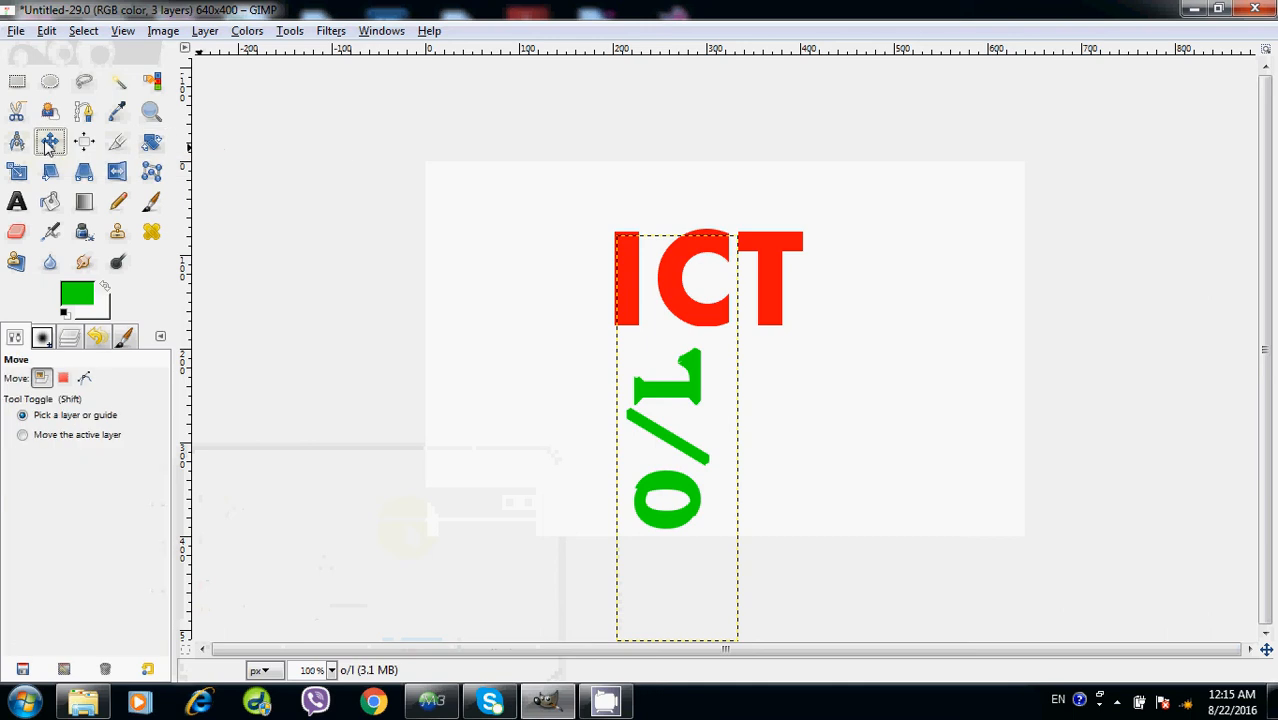
left_click_drag(651, 487, 515, 377)
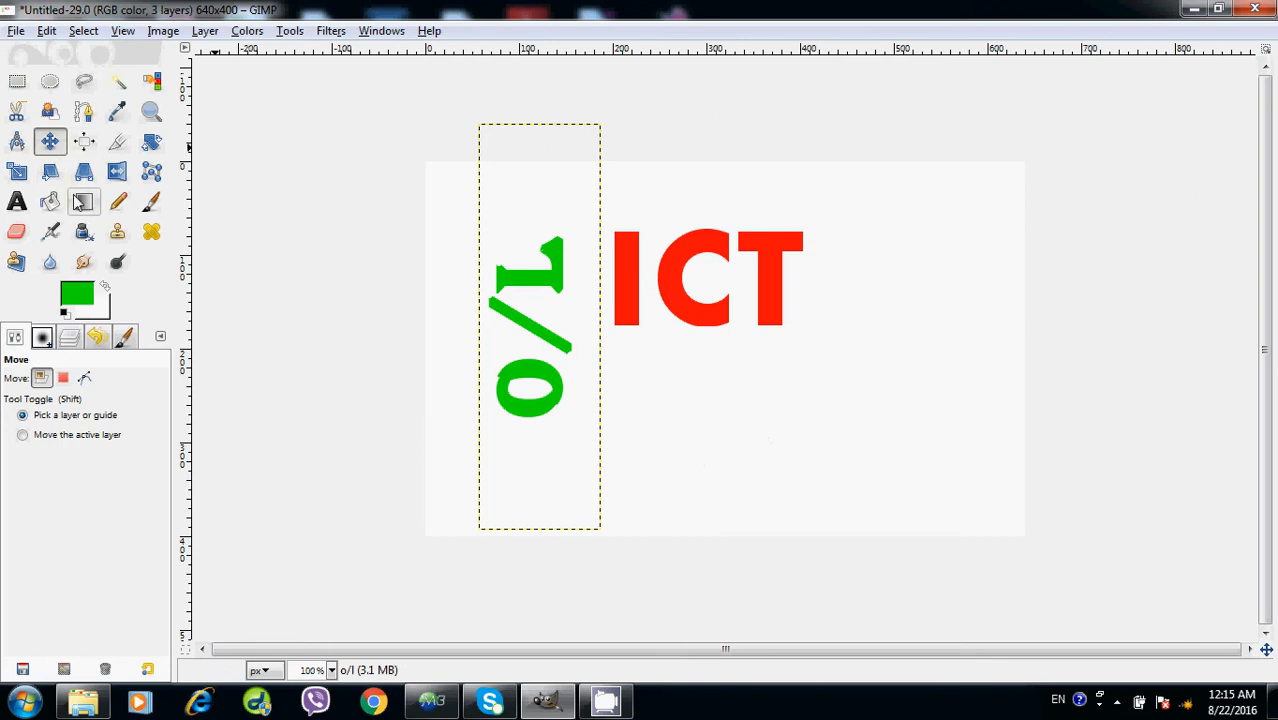
Draw a text box about 412 × 84 px below "ICT" and switch the keyboard language to Sinhala (SI)
left_click(17, 203)
left_click_drag(631, 373, 1020, 455)
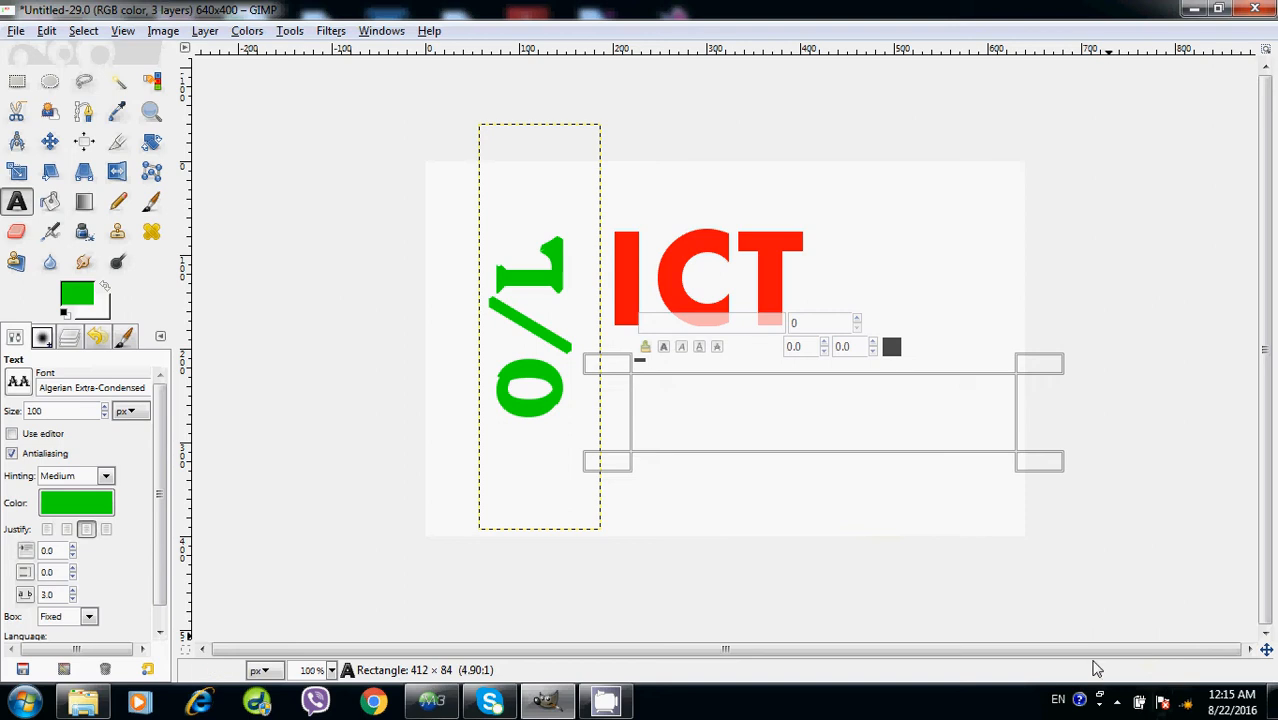
left_click(1058, 699)
left_click(1072, 650)
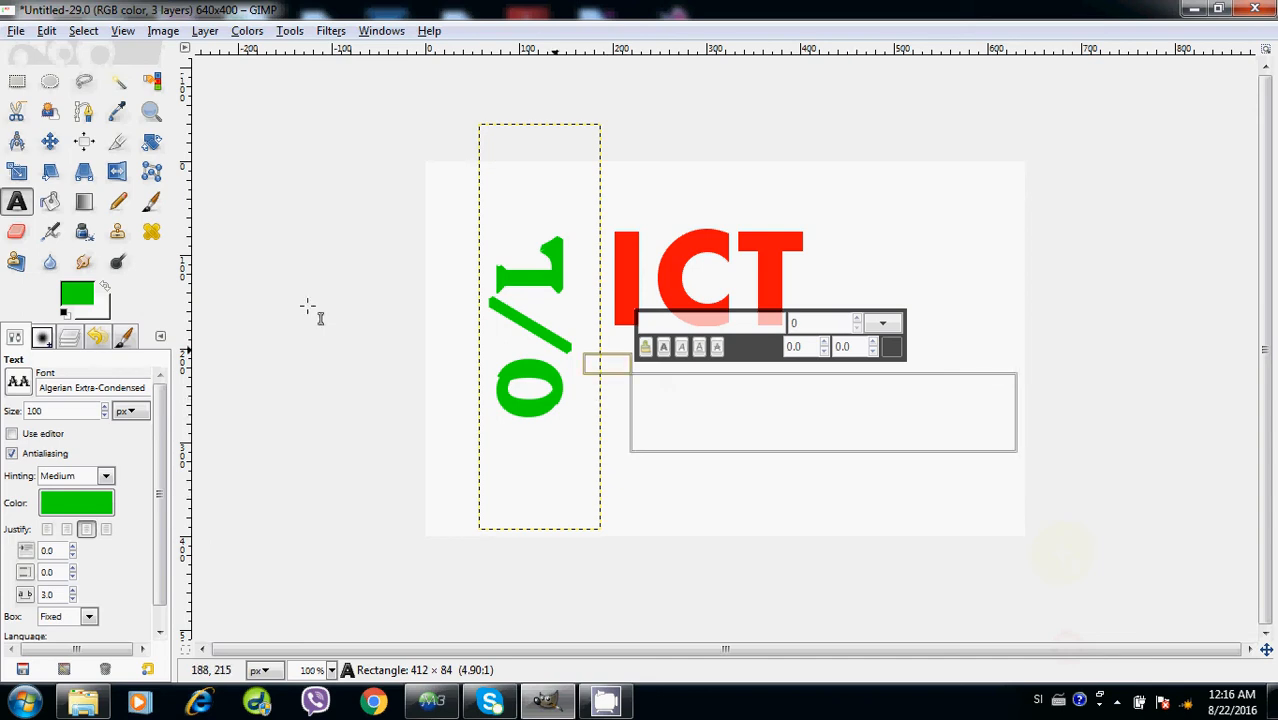
Set the new text box's font to 8514oem, its size to 25 px and its color to dark blue
left_click(18, 381)
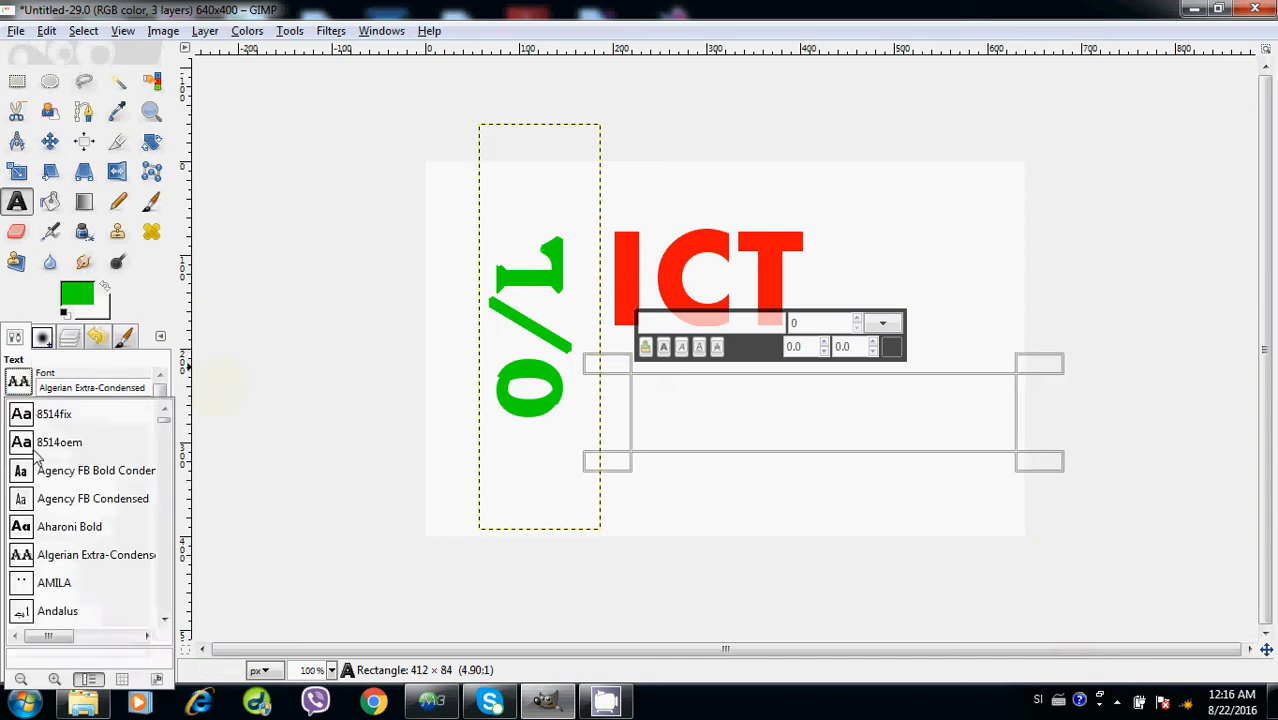
left_click(66, 410)
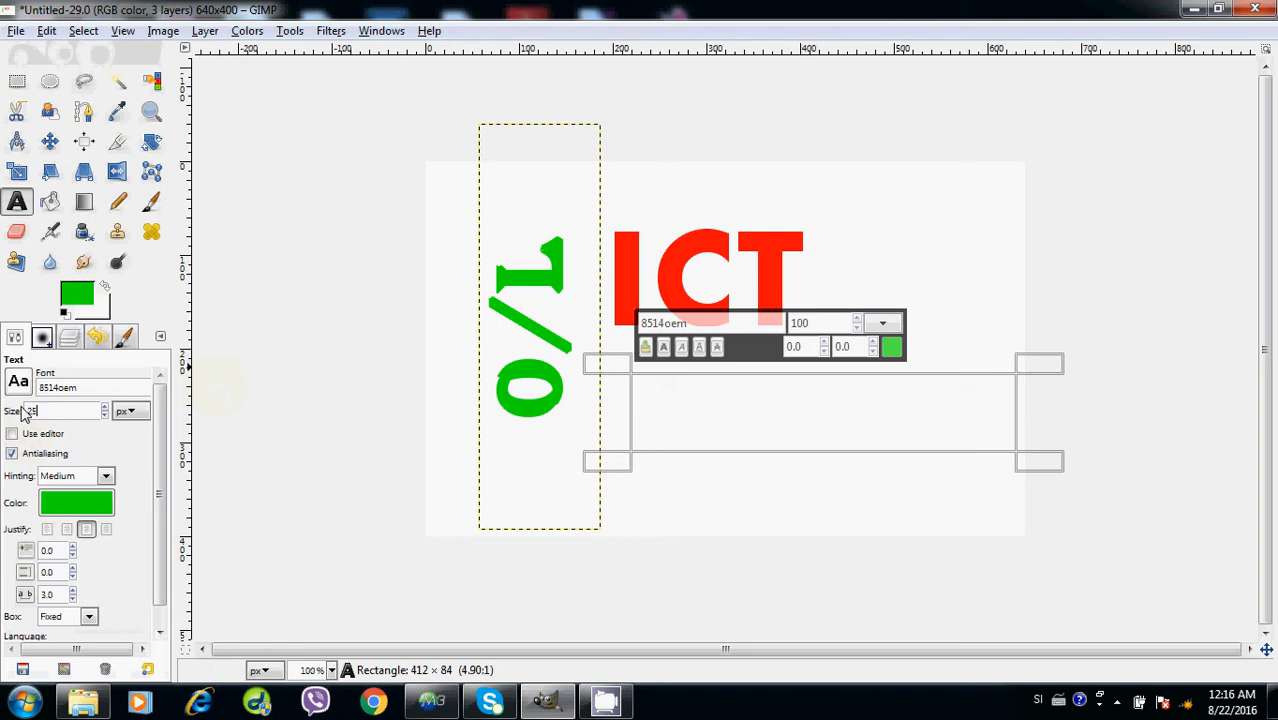
left_click(75, 508)
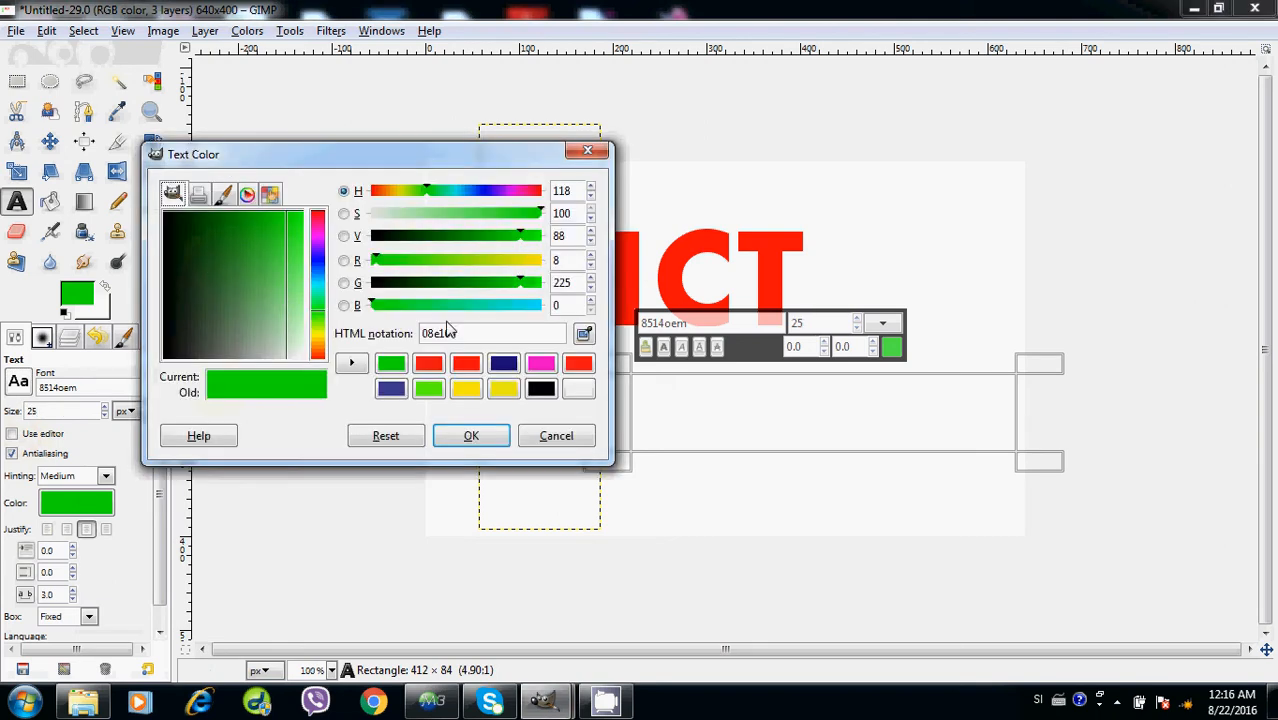
left_click(392, 388)
left_click(471, 435)
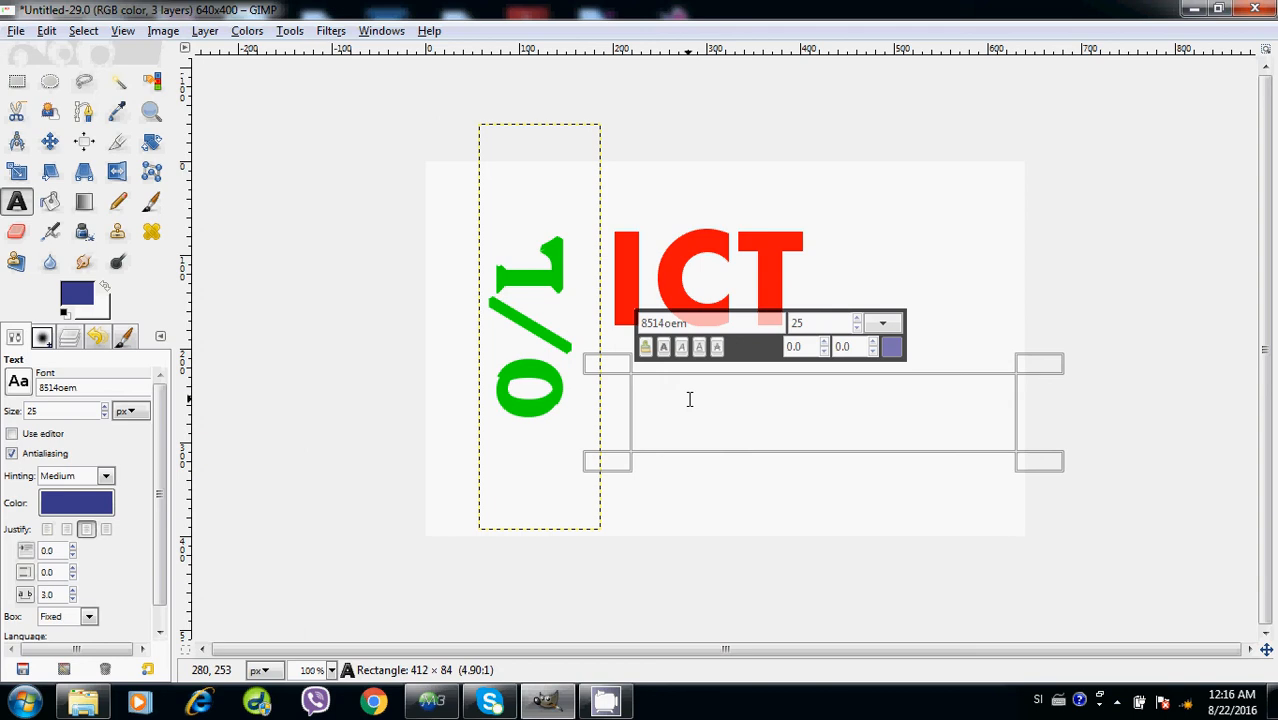
Try two Sinhala characters in the new text box, erase them and change the font to 8514fix
type("ෙත")
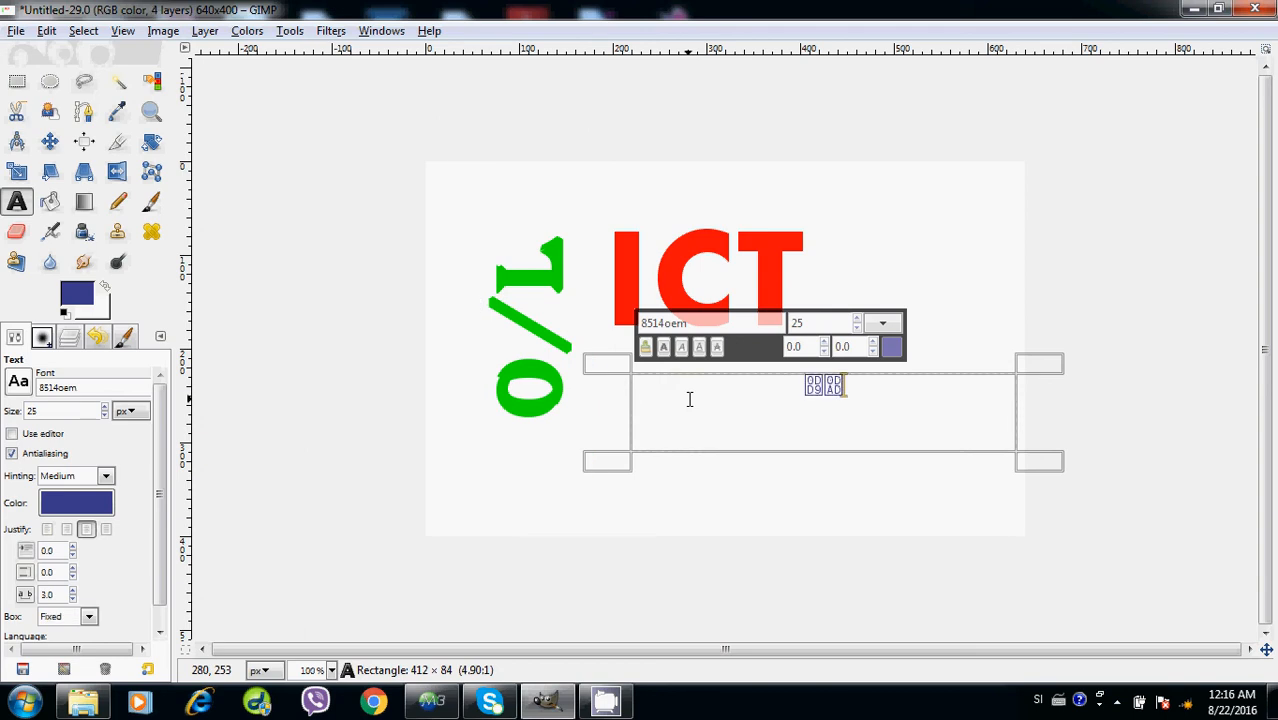
key("BackSpace")
key("BackSpace")
left_click(19, 385)
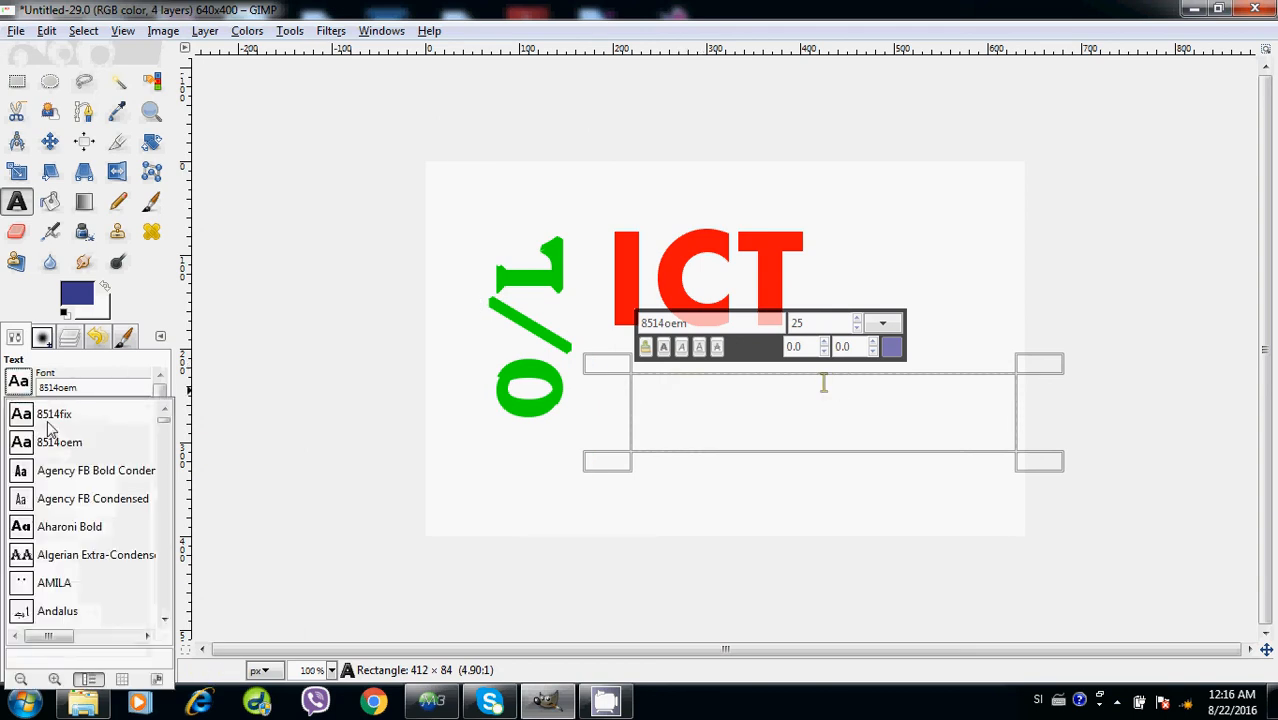
left_click(52, 420)
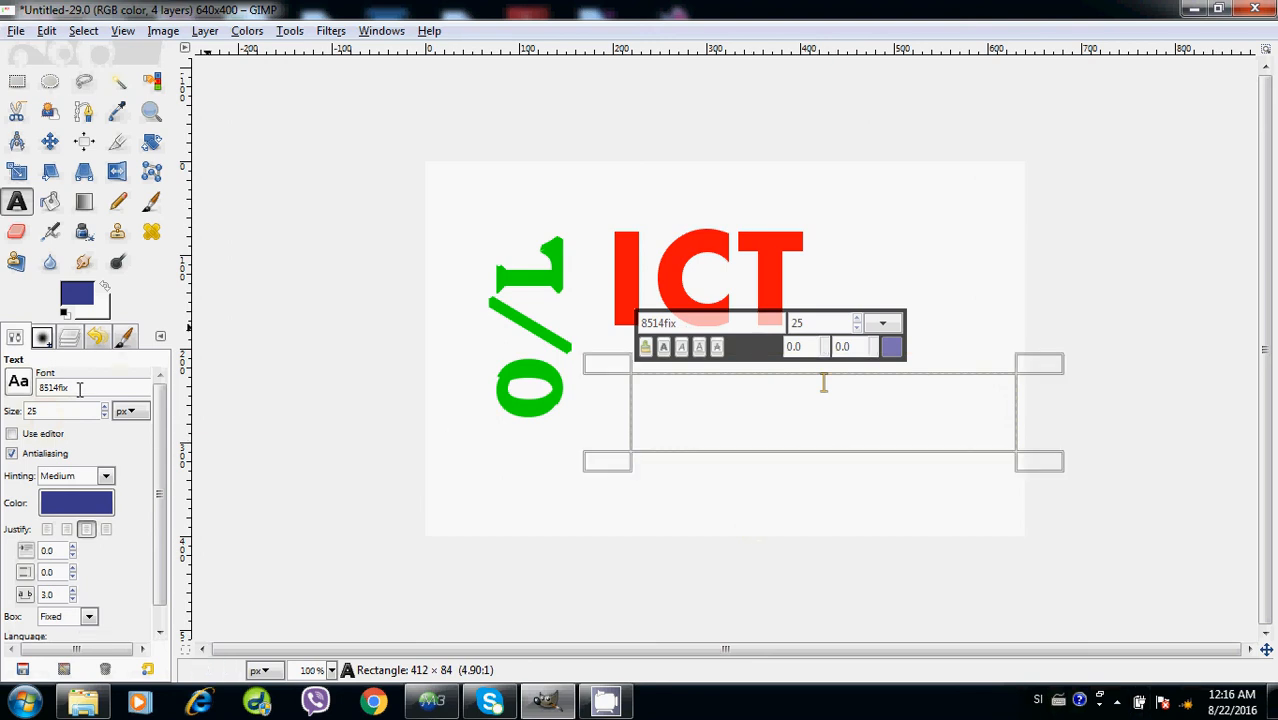
Set the new text box's font to Century Schoolbook Italic
left_click_drag(61, 391, 40, 390)
left_click(18, 381)
scroll(167, 468, "down", 5)
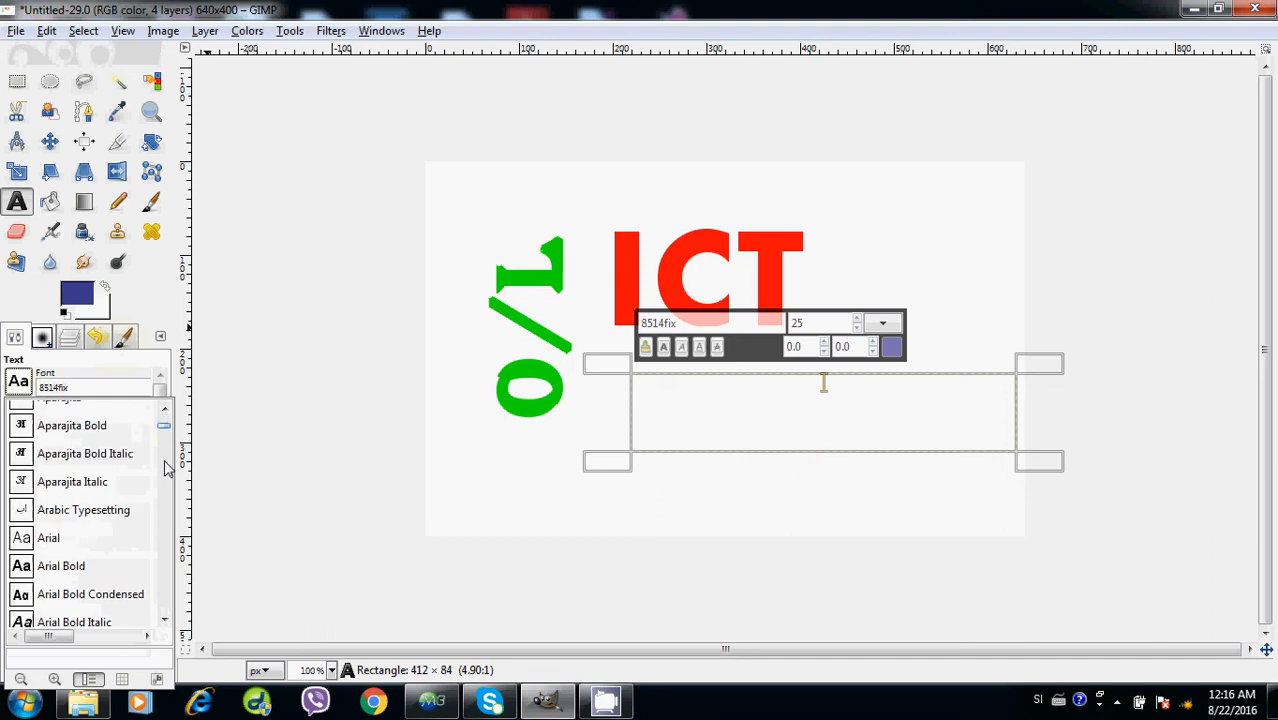
scroll(167, 468, "down", 10)
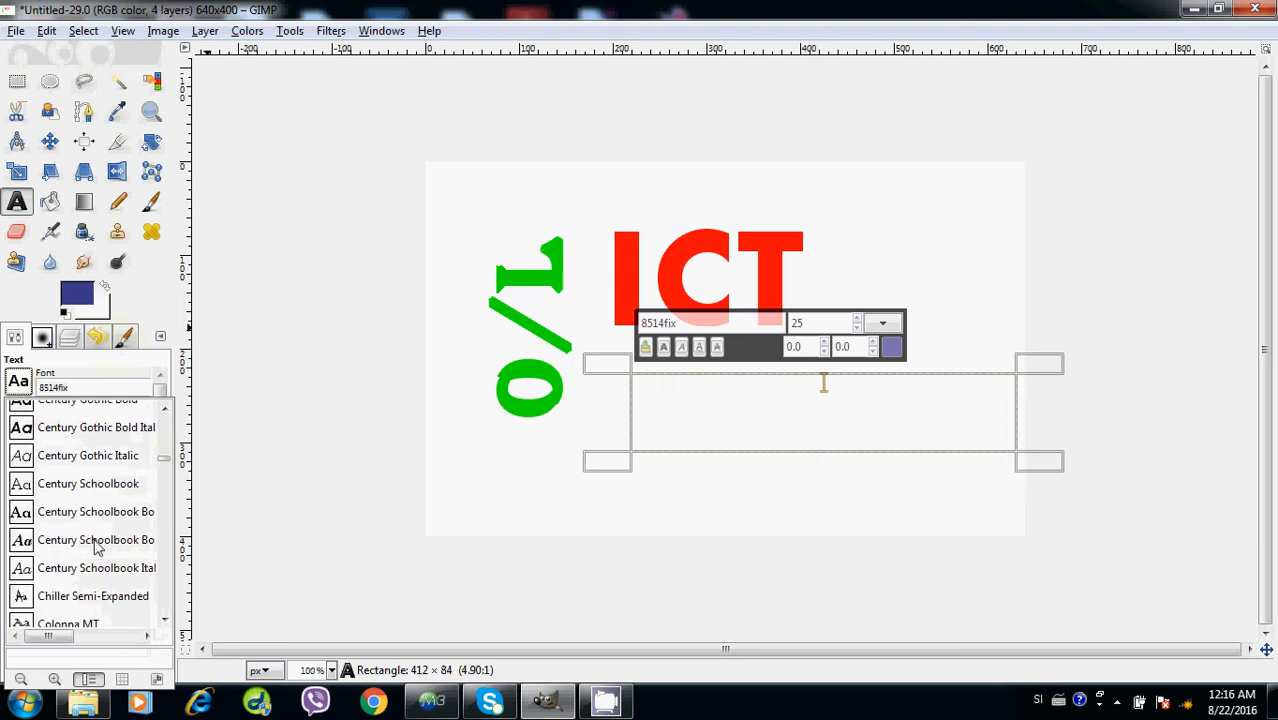
left_click(72, 568)
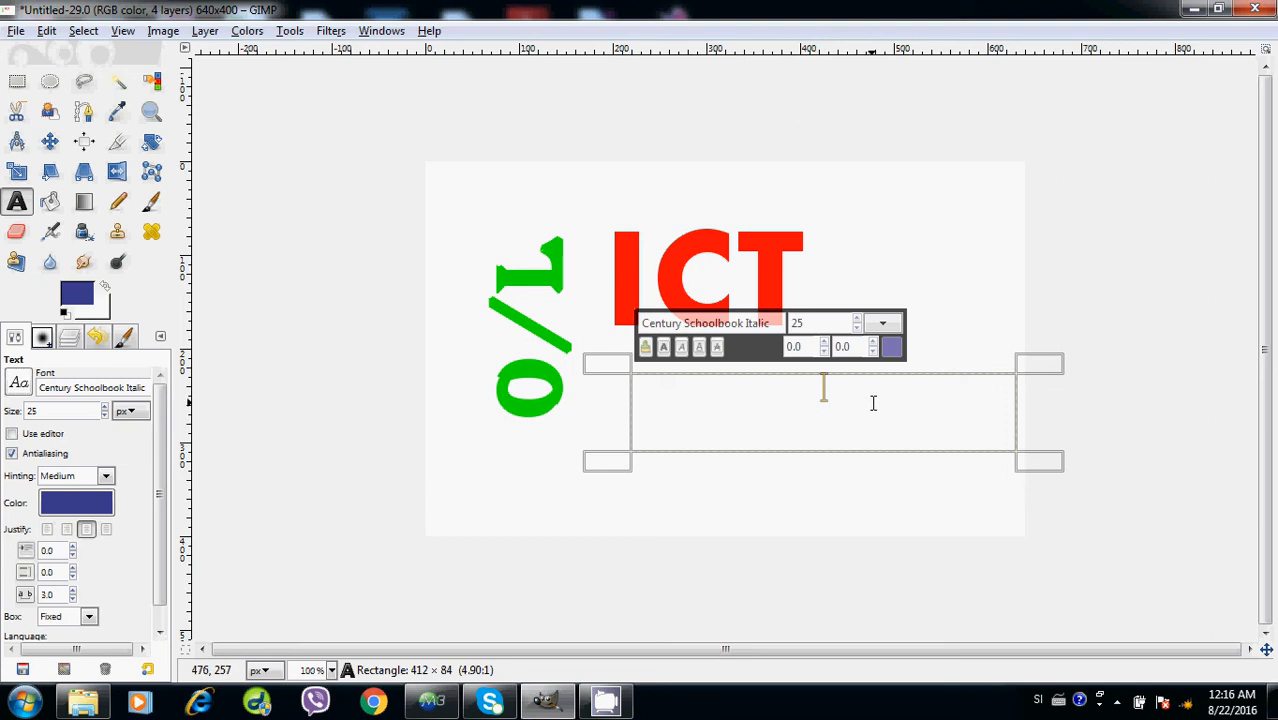
type("නෙත")
key("BackSpace")
key("BackSpace")
key("BackSpace")
Enter the Sinhala text "තොරතුරු හා සන්නිවේදන තාක්ෂණය" in the text box below "ICT", correcting mistyped characters
type("නෙ")
type("ත")
key("BackSpace")
type("ාර")
type(".ුර")
type("ු")
key("BackSpace")
key("BackSpace")
key("BackSpace")
key("BackSpace")
key("BackSpace")
type("රතු")
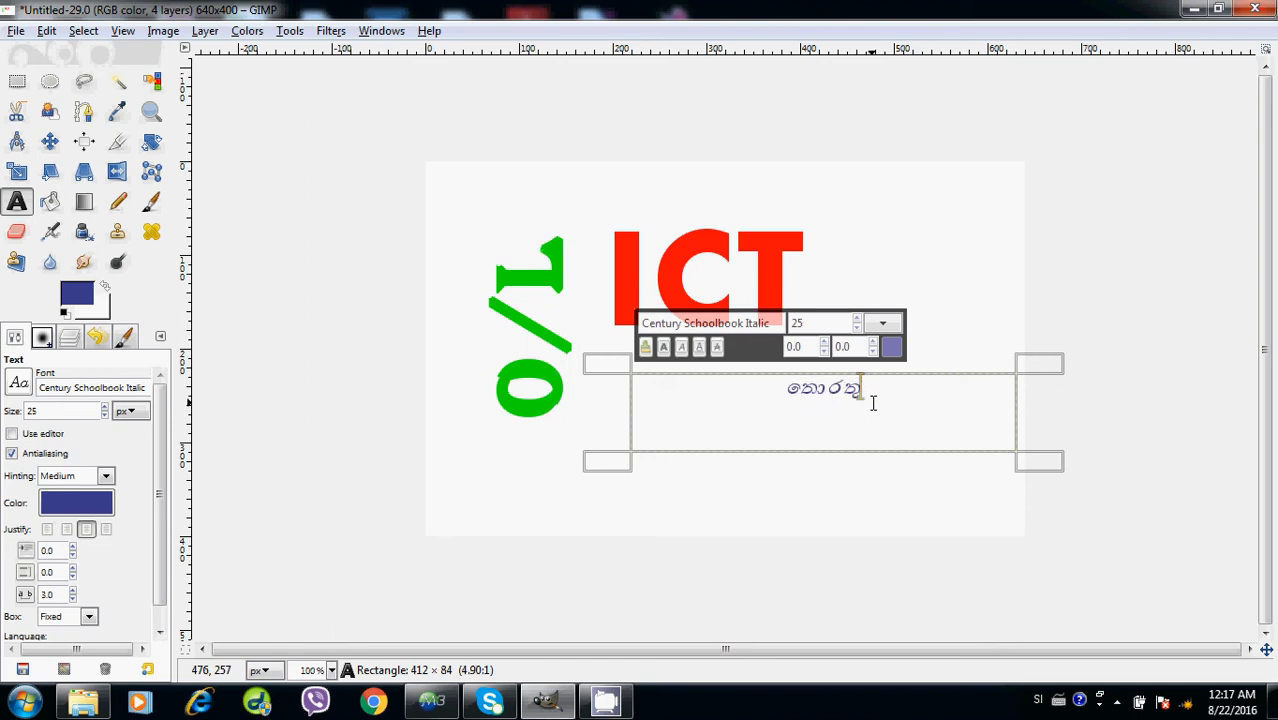
type("රු හ")
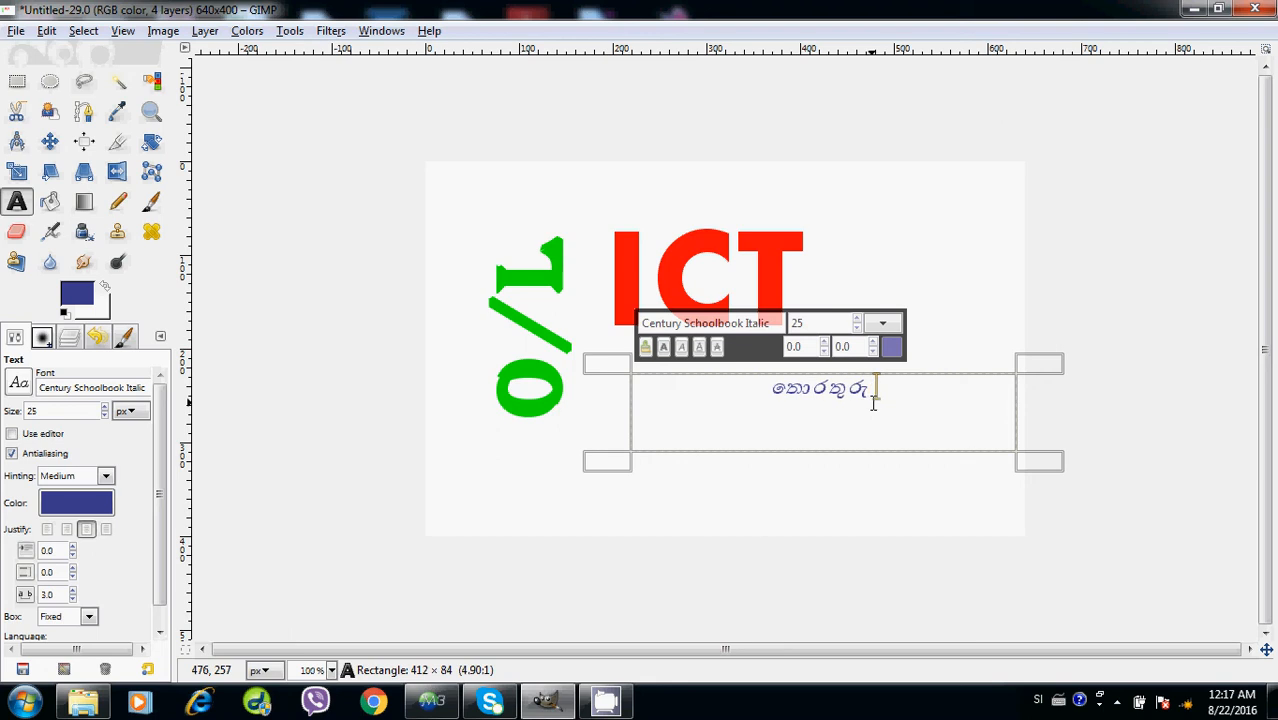
type("ා සන්න")
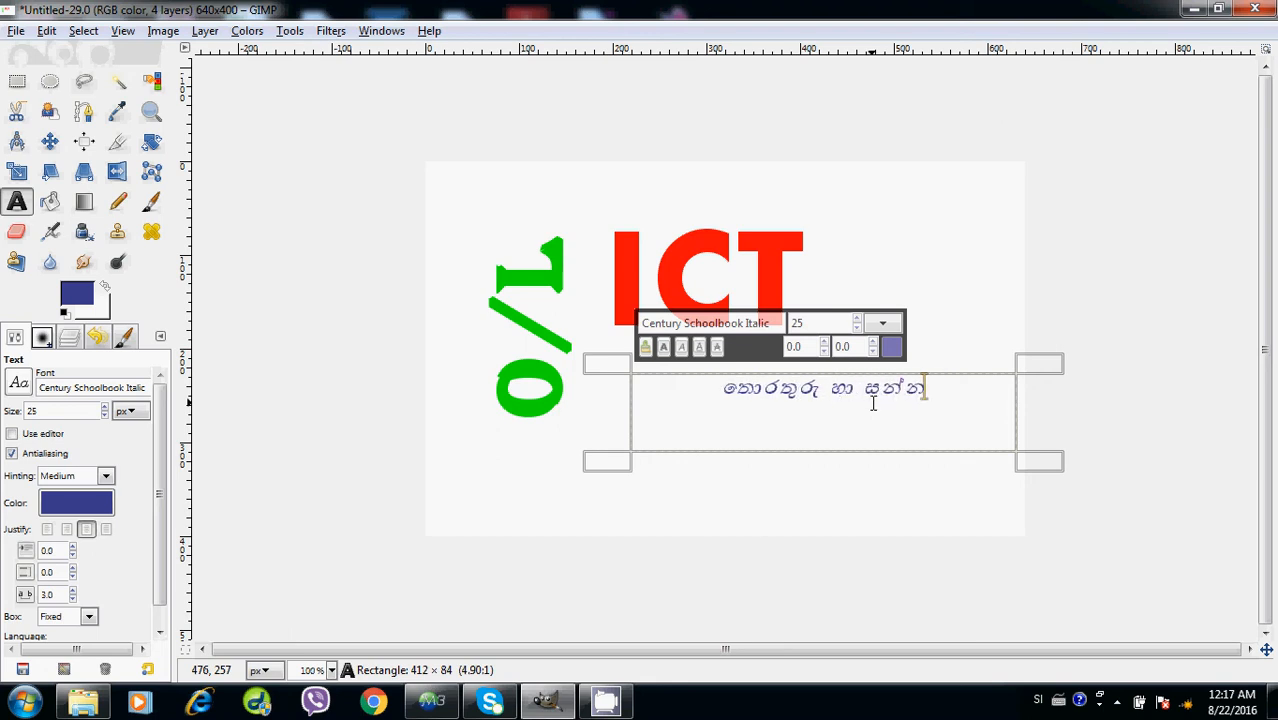
type("ිවේ")
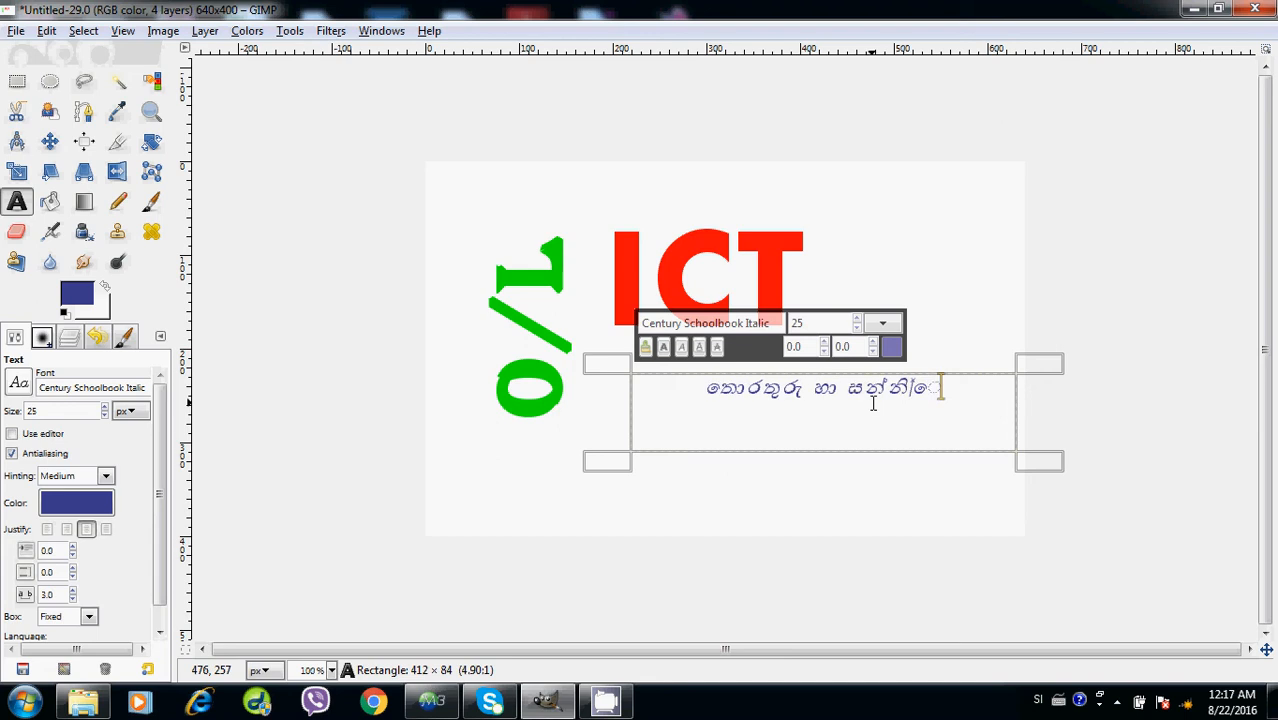
type("ද")
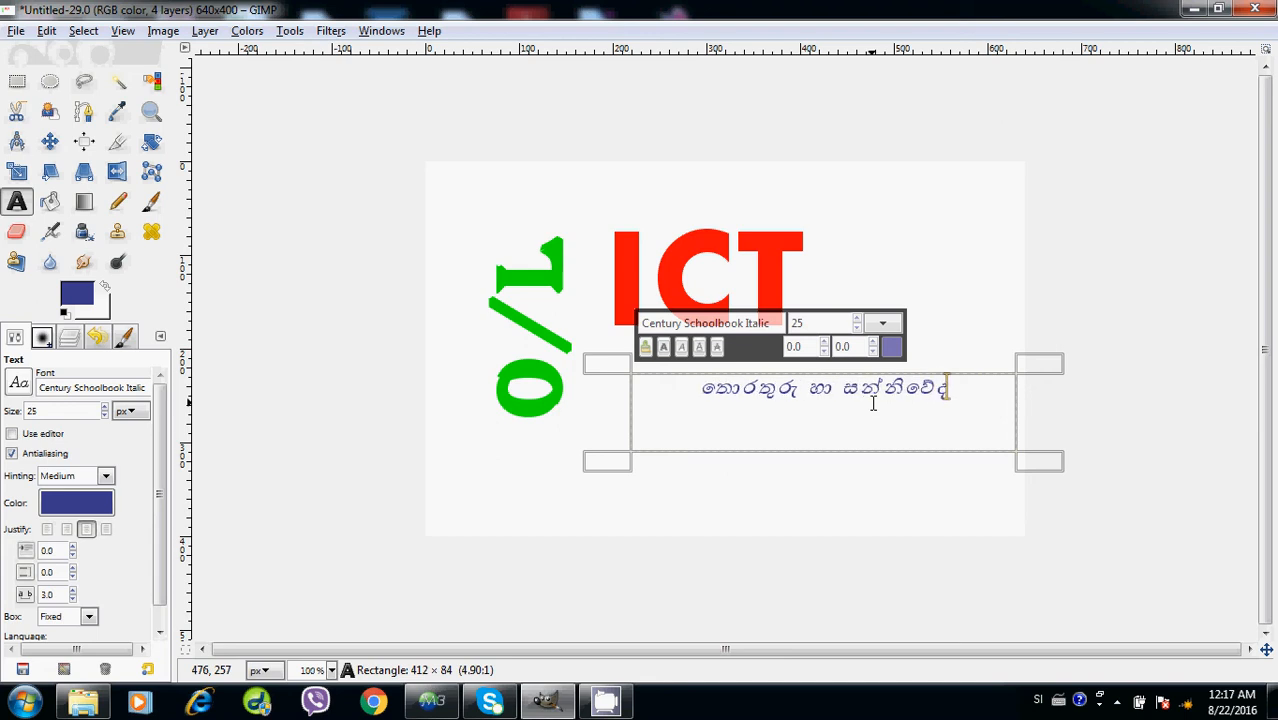
type("න")
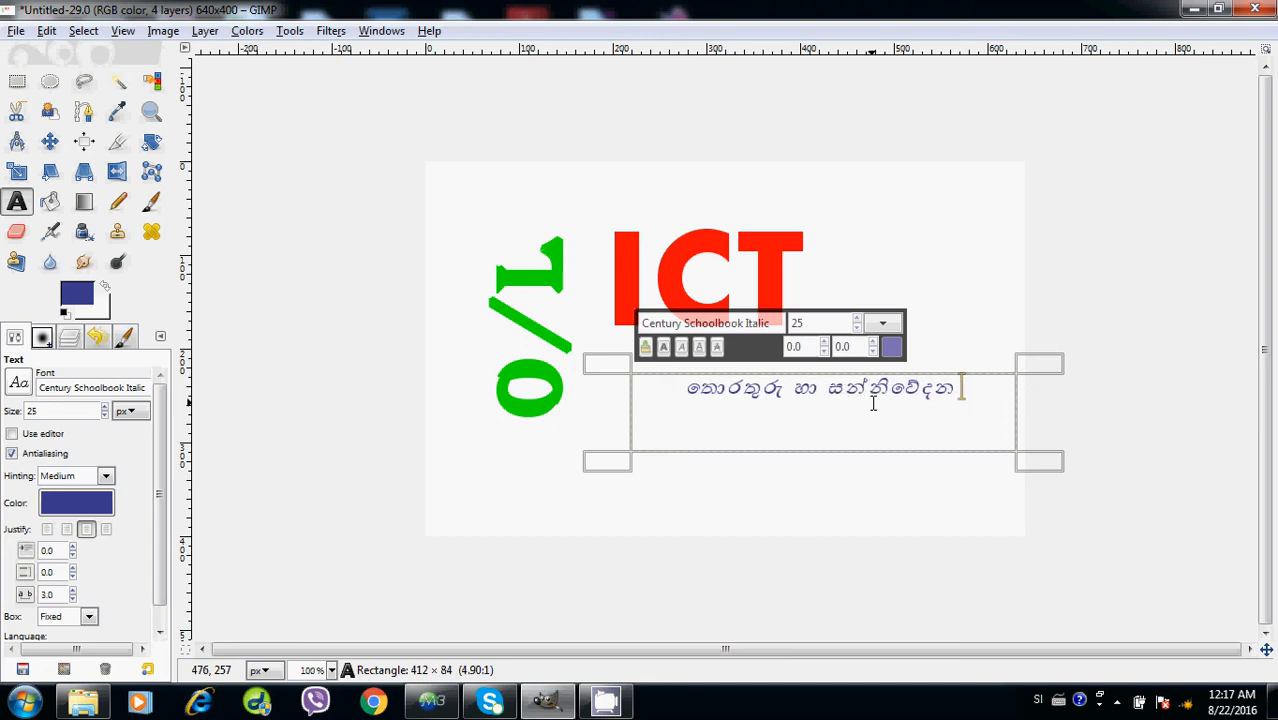
type(" තා")
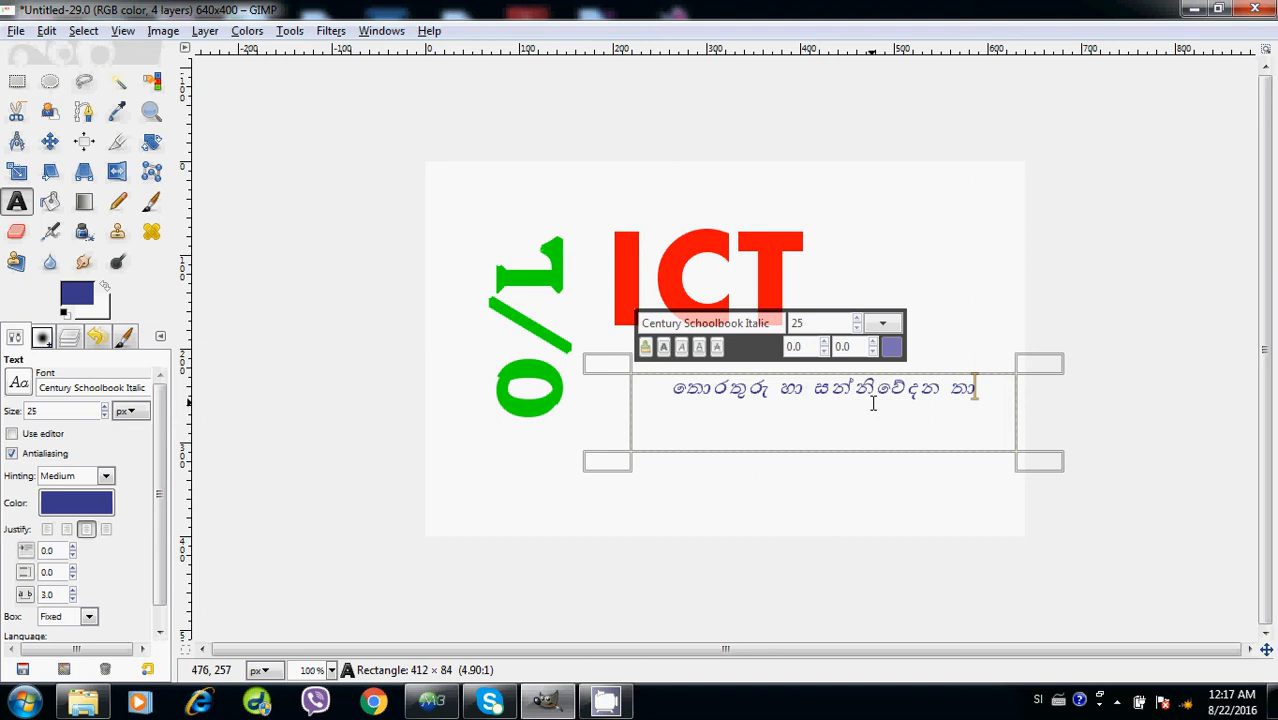
type("ක්ෂණ")
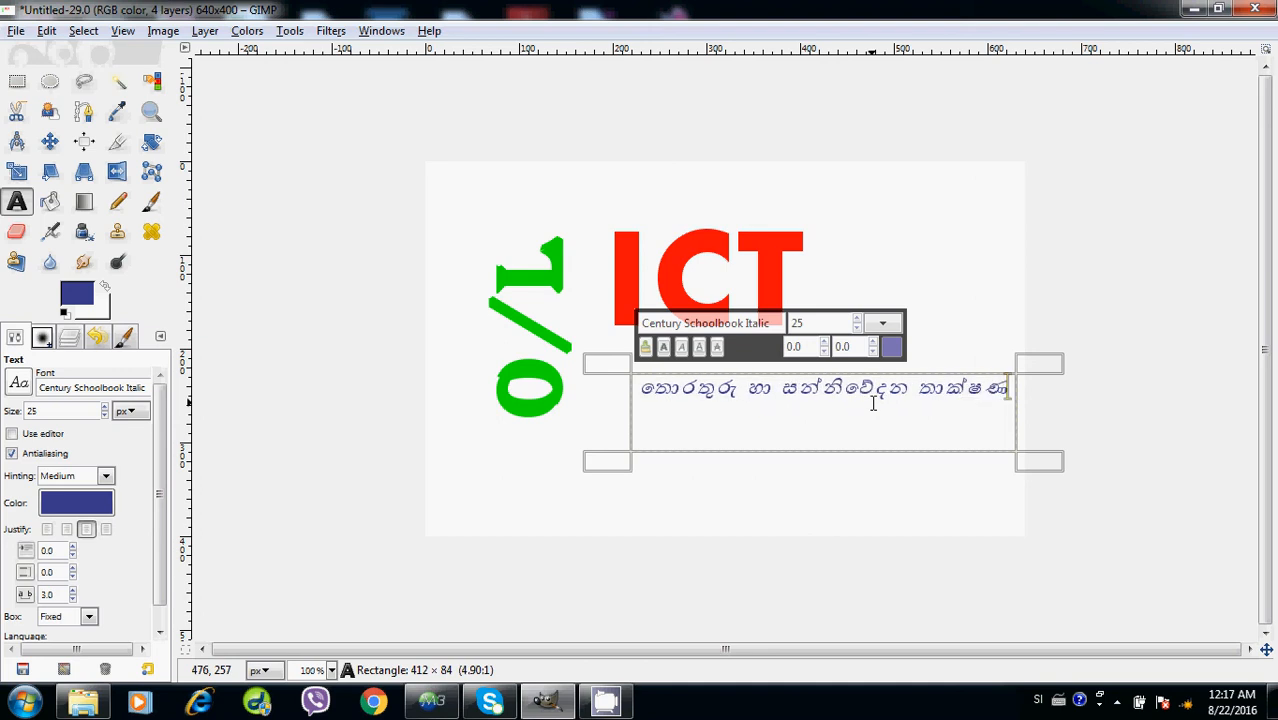
type("ය")
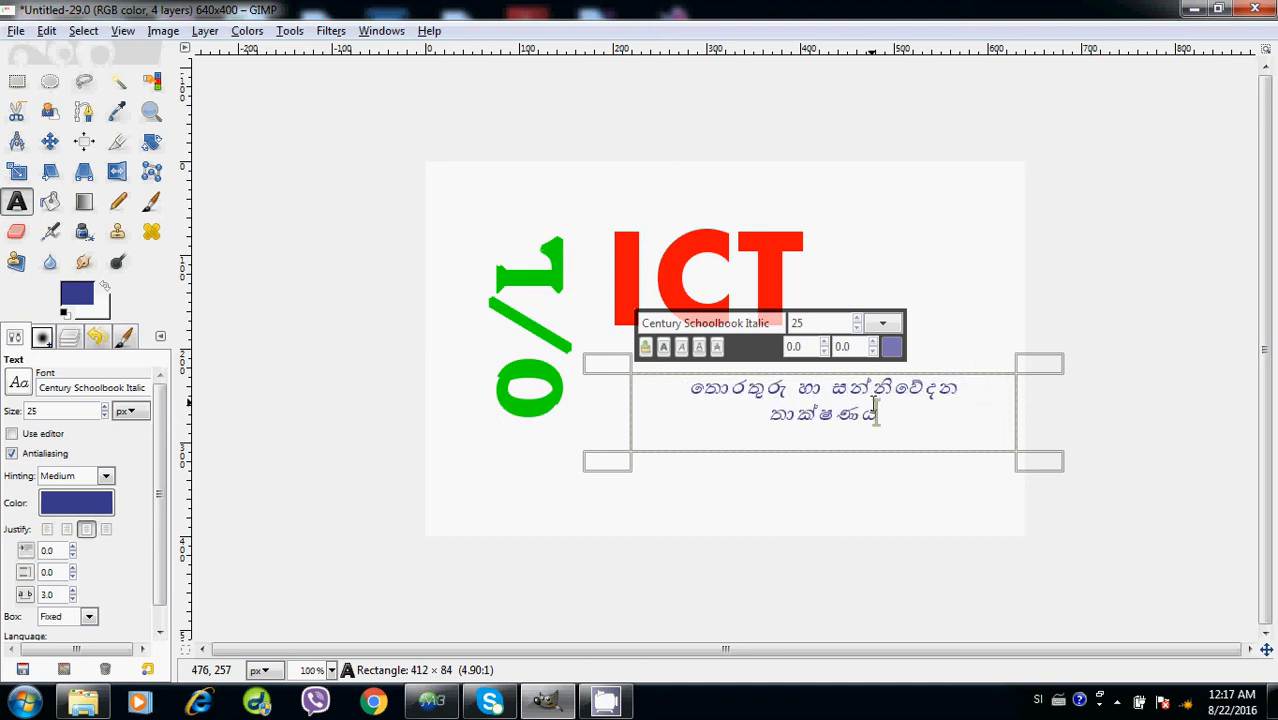
Make all the Sinhala text bold and recolor it with the darker navy blue swatch
key("ctrl+a")
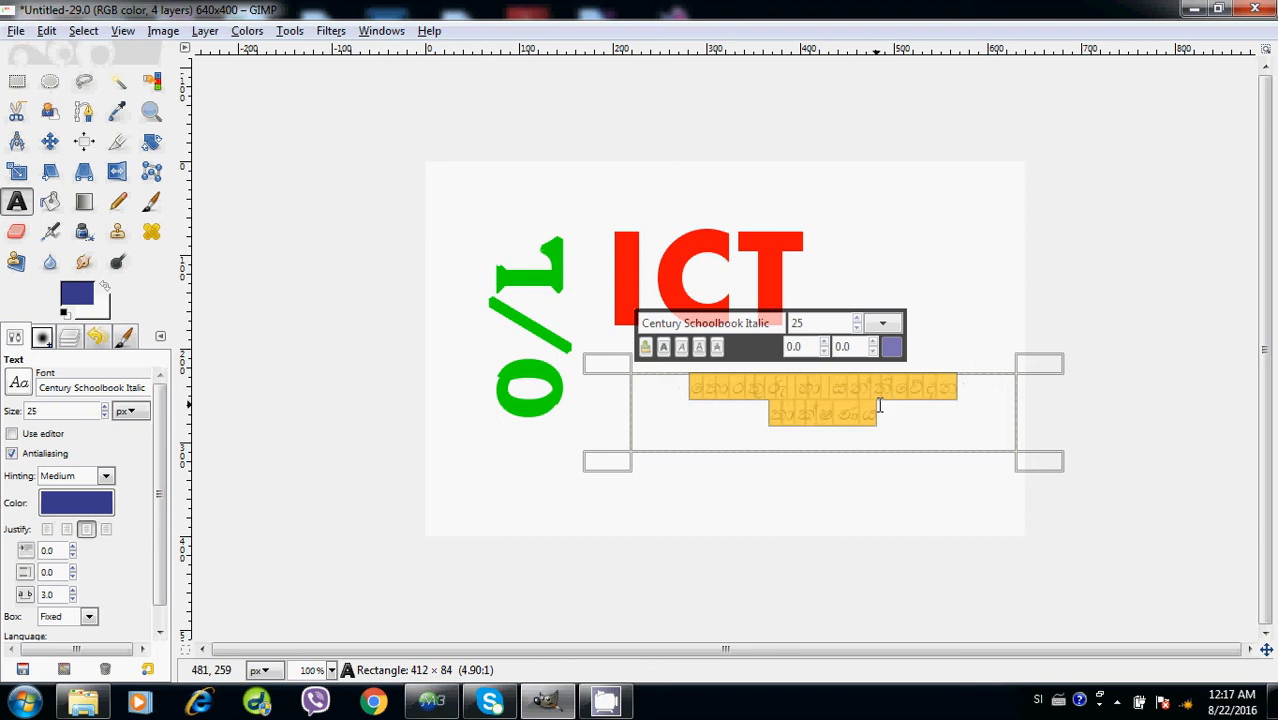
left_click(665, 347)
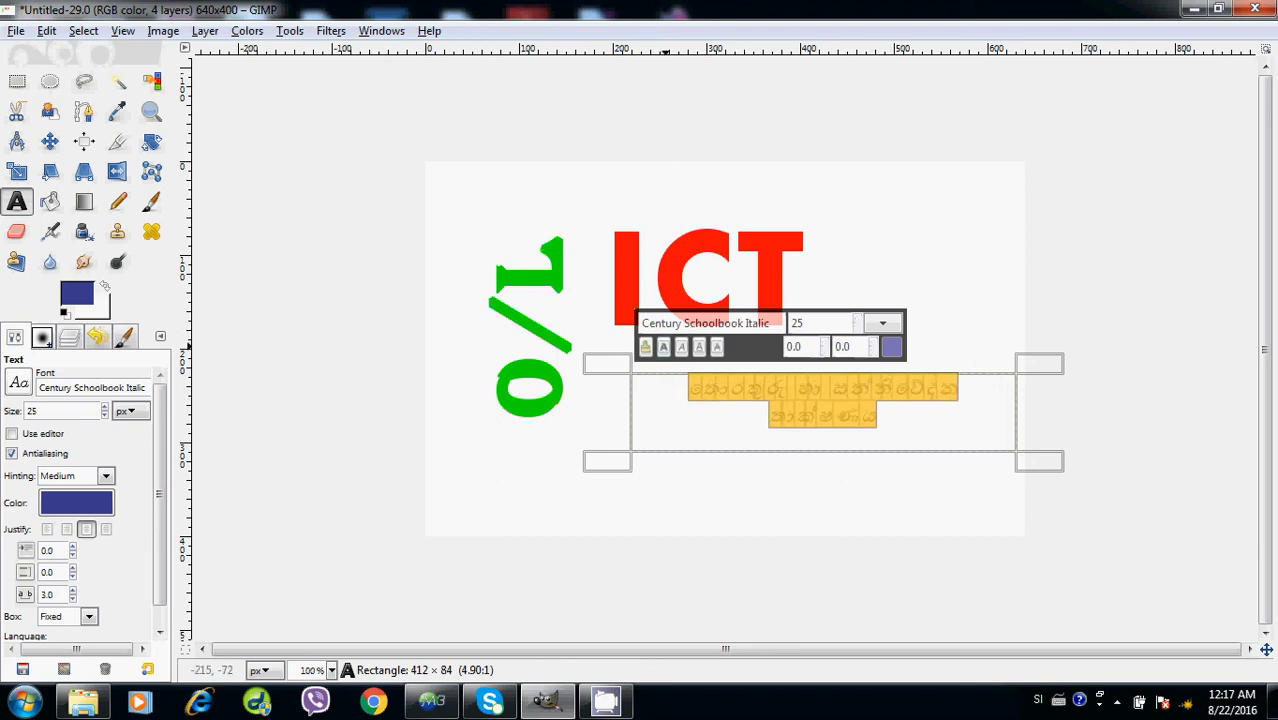
left_click(891, 346)
left_click(466, 290)
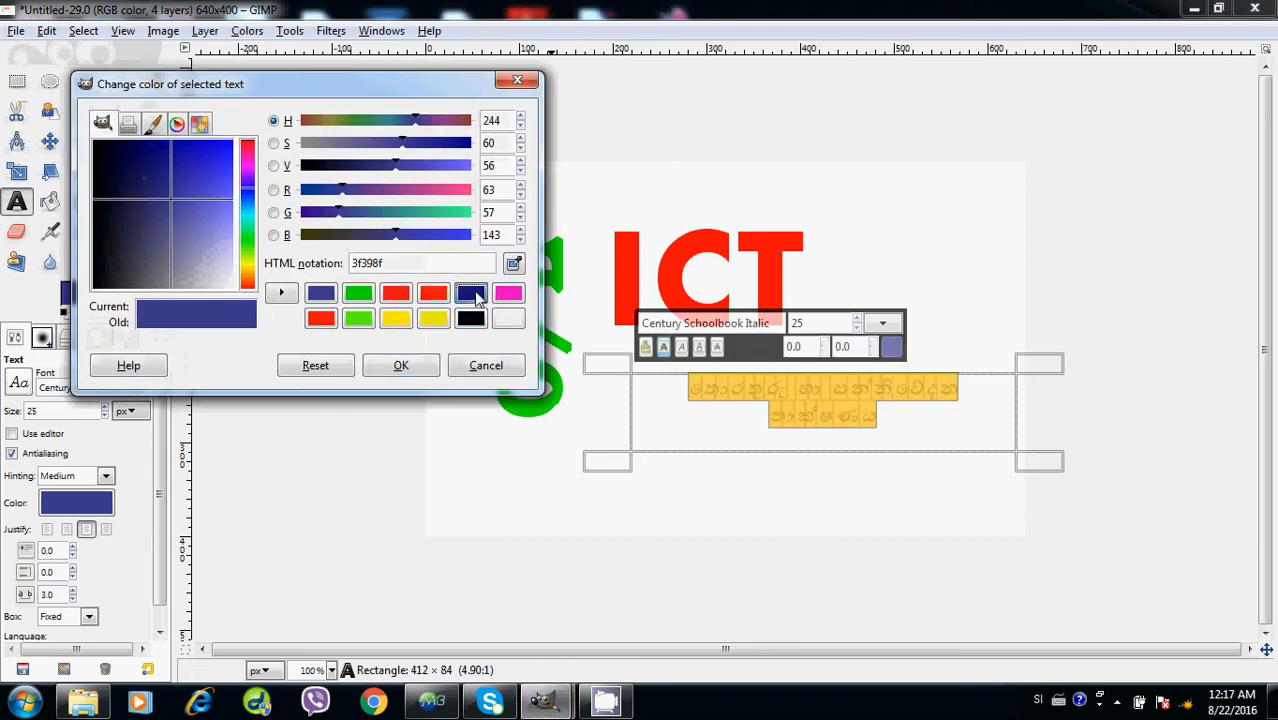
left_click(404, 365)
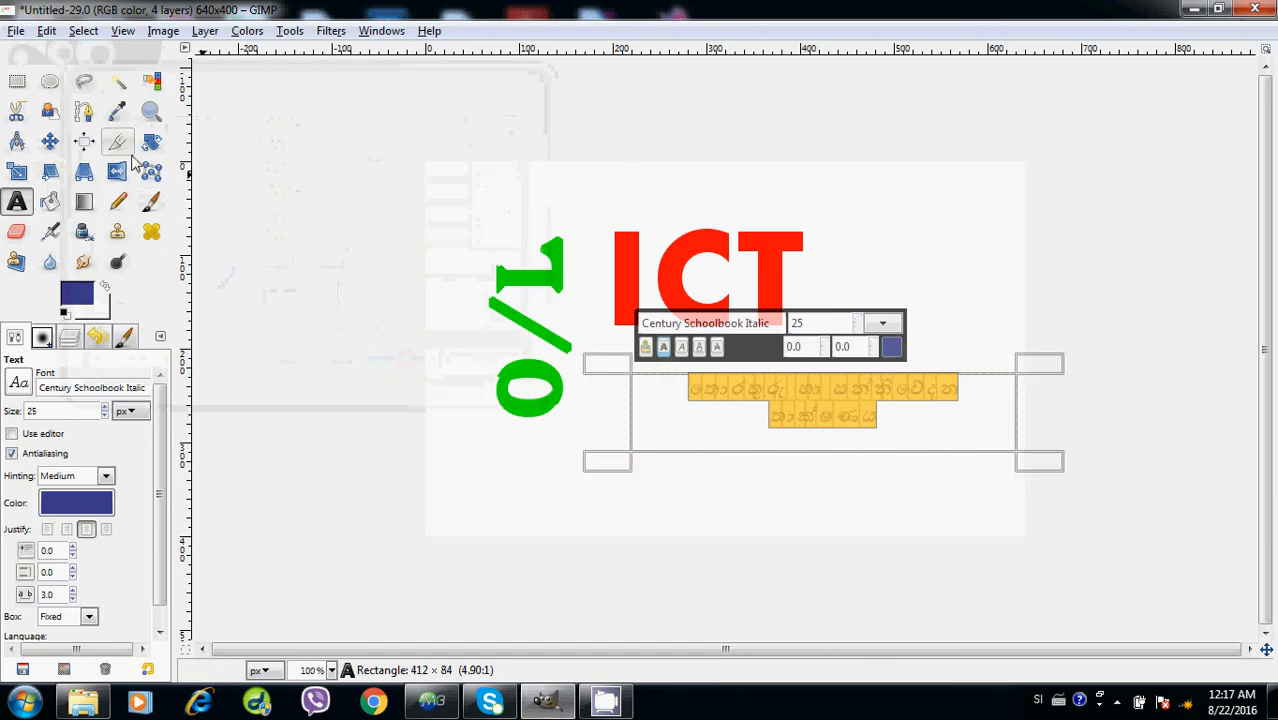
Move the Sinhala text layer up and to the left so it sits directly beneath "ICT"
left_click(50, 141)
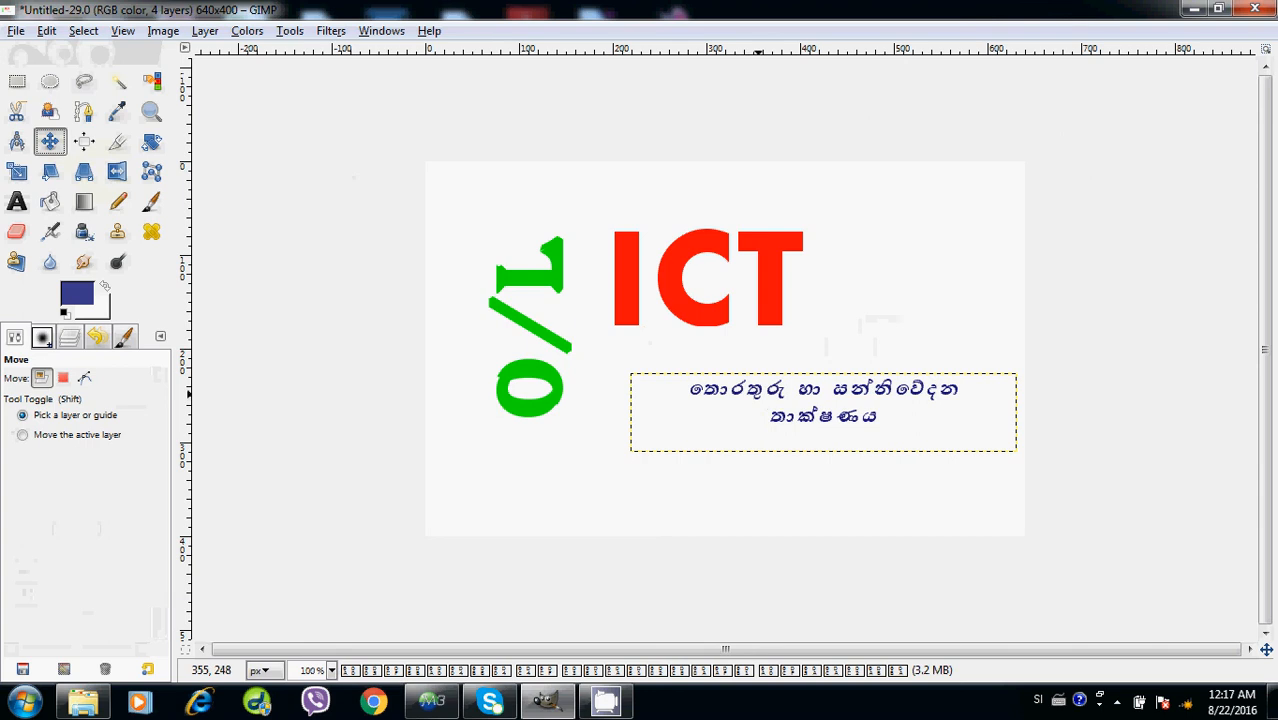
left_click_drag(756, 393, 706, 358)
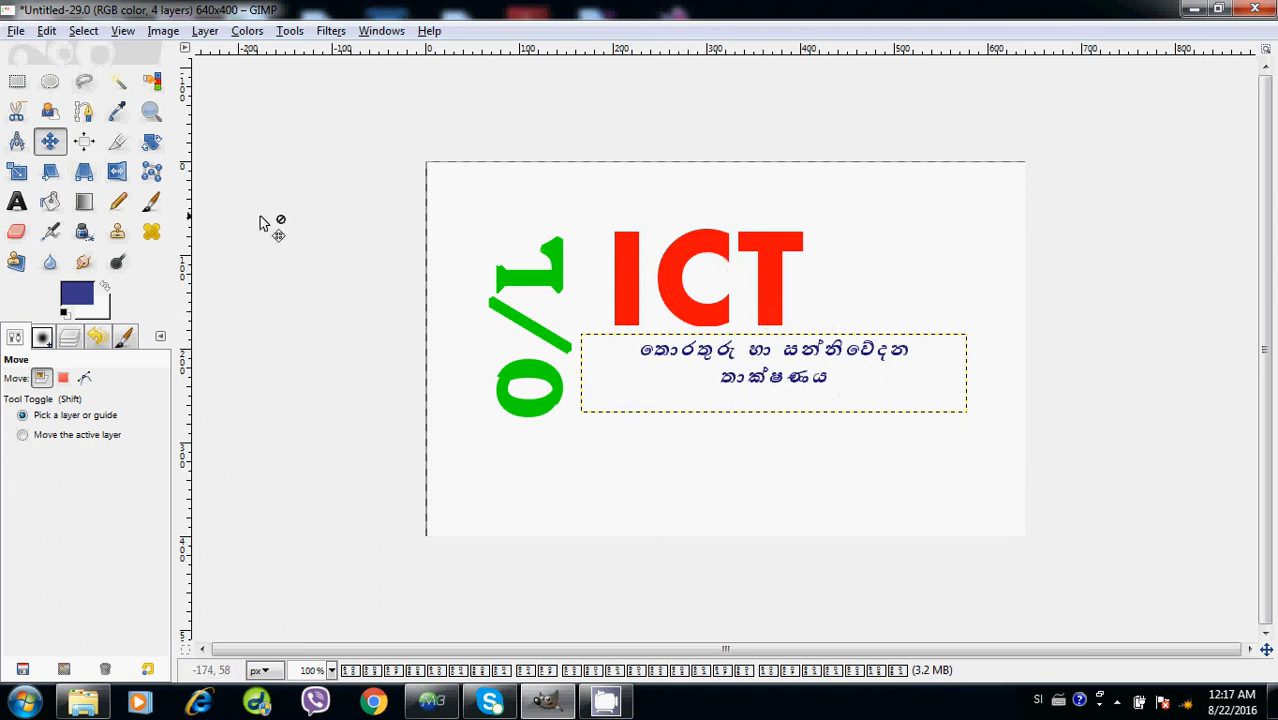
left_click(17, 172)
left_click(626, 268)
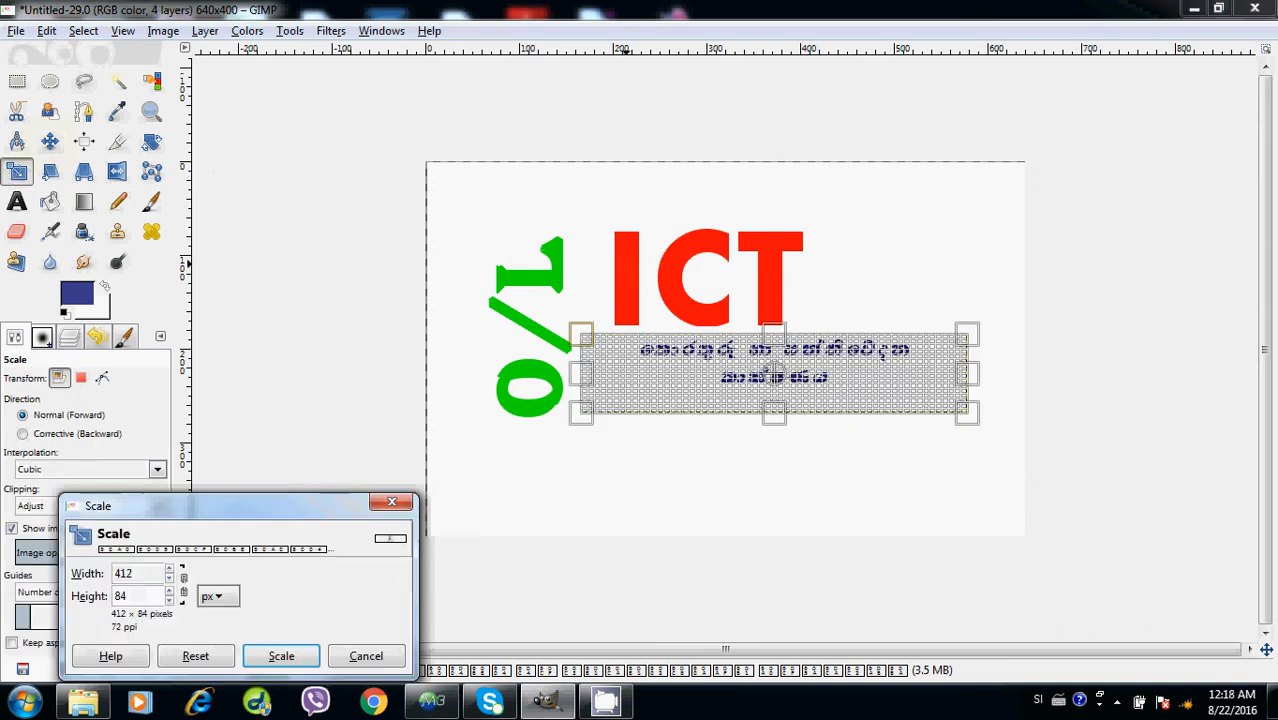
left_click(298, 659)
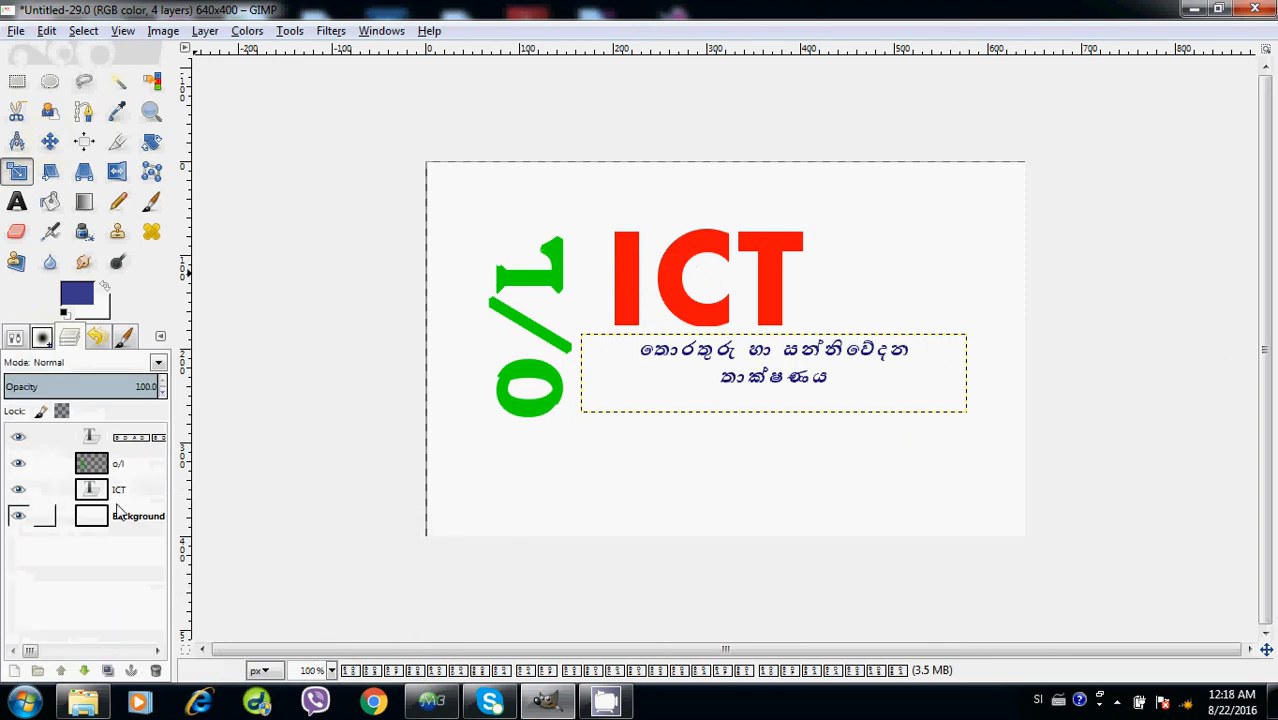
Make the ICT layer active and scale it horizontally to 699 × 111 px by extending its right side
left_click(120, 489)
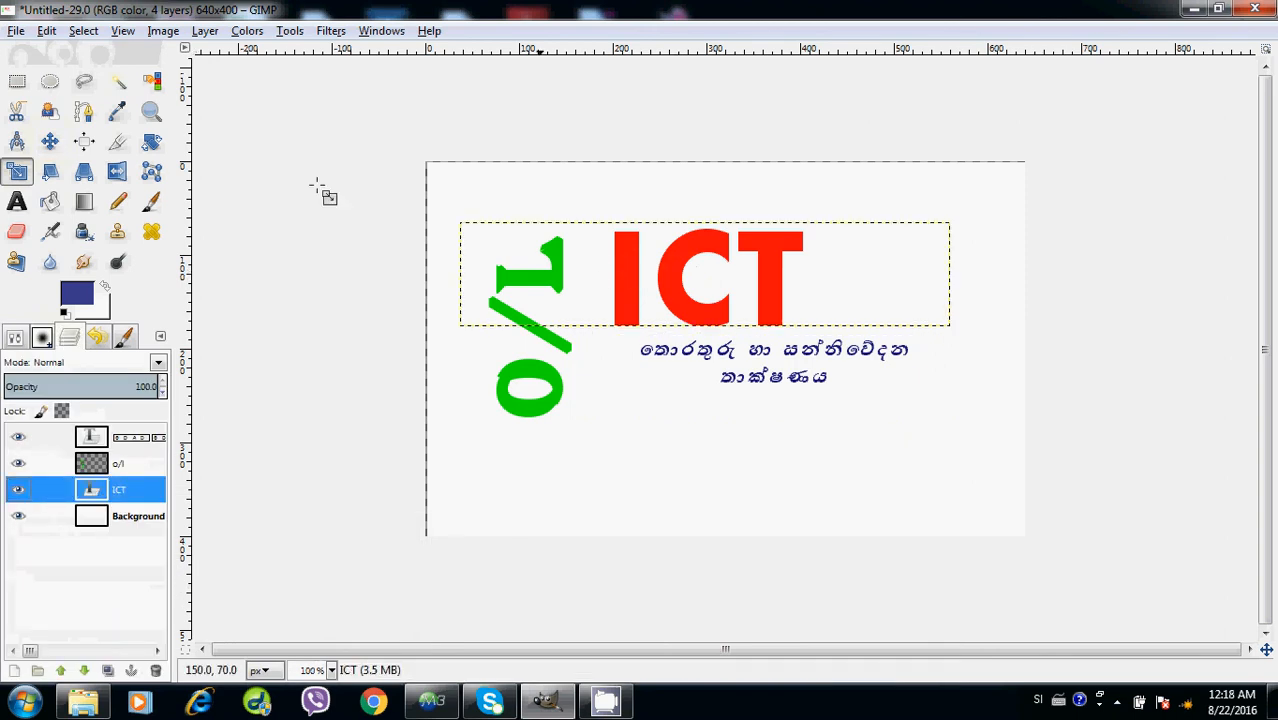
left_click(20, 173)
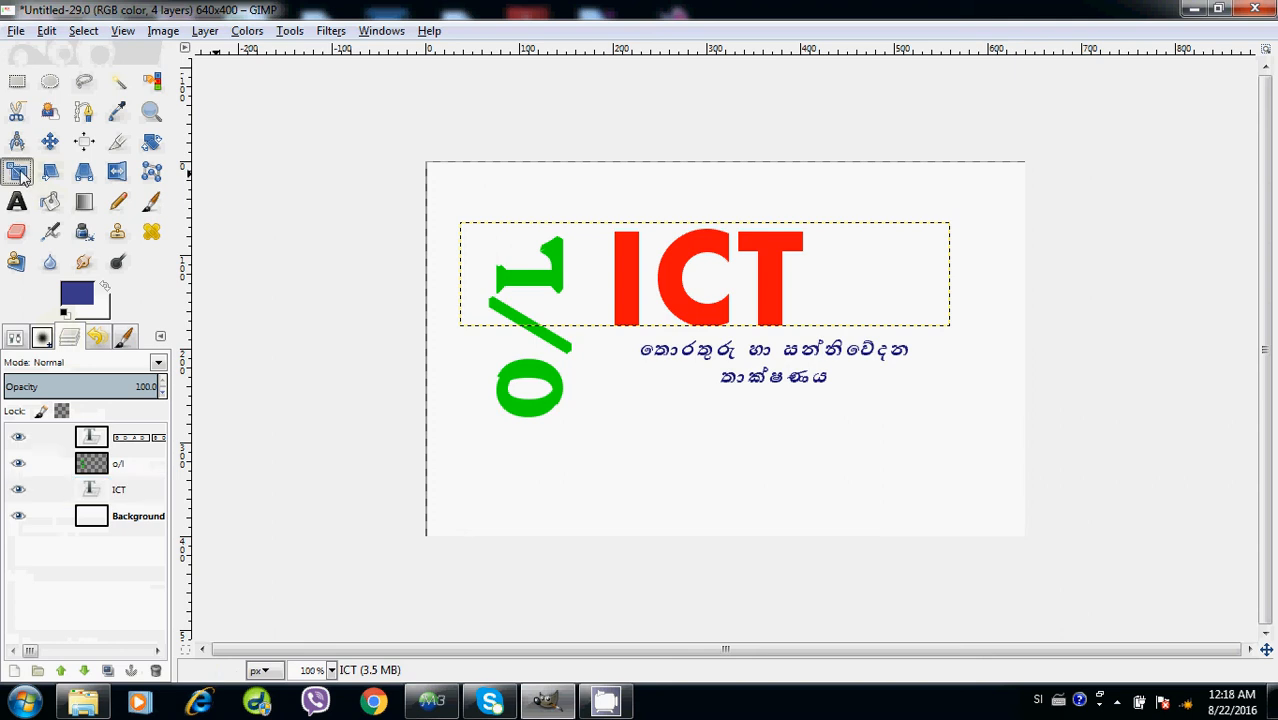
left_click(633, 271)
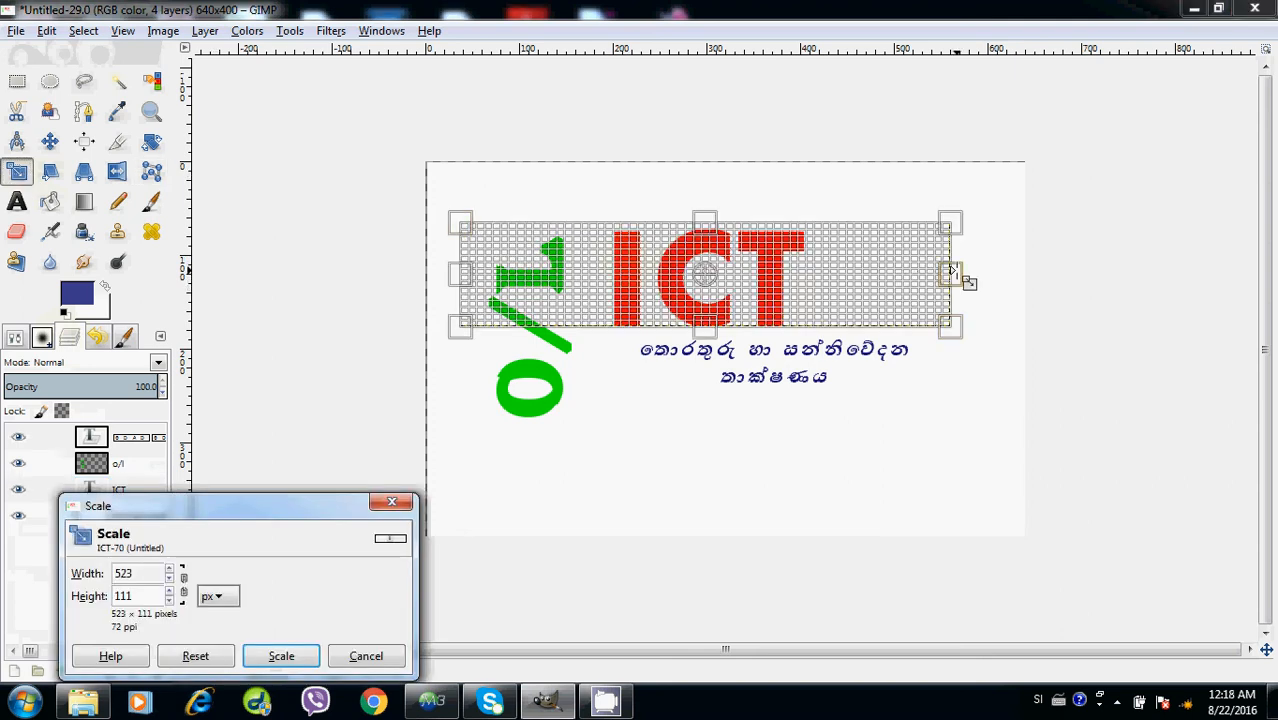
left_click_drag(964, 280, 1127, 286)
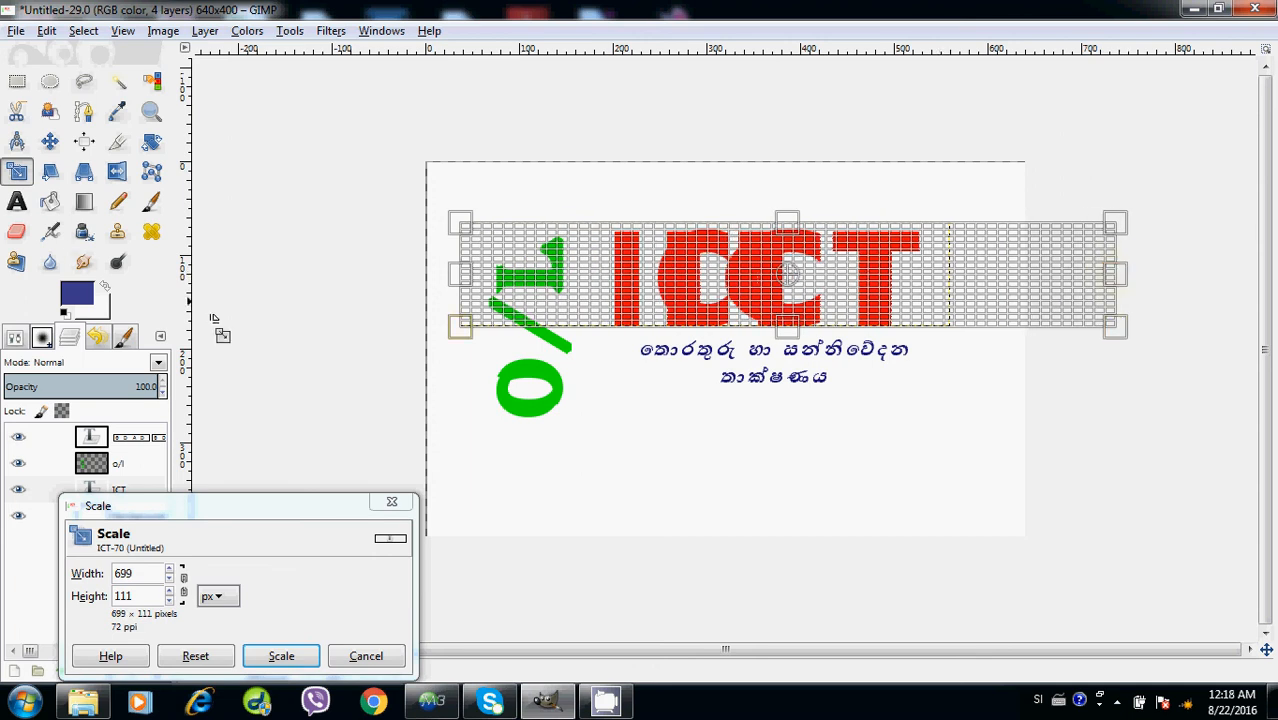
left_click(275, 658)
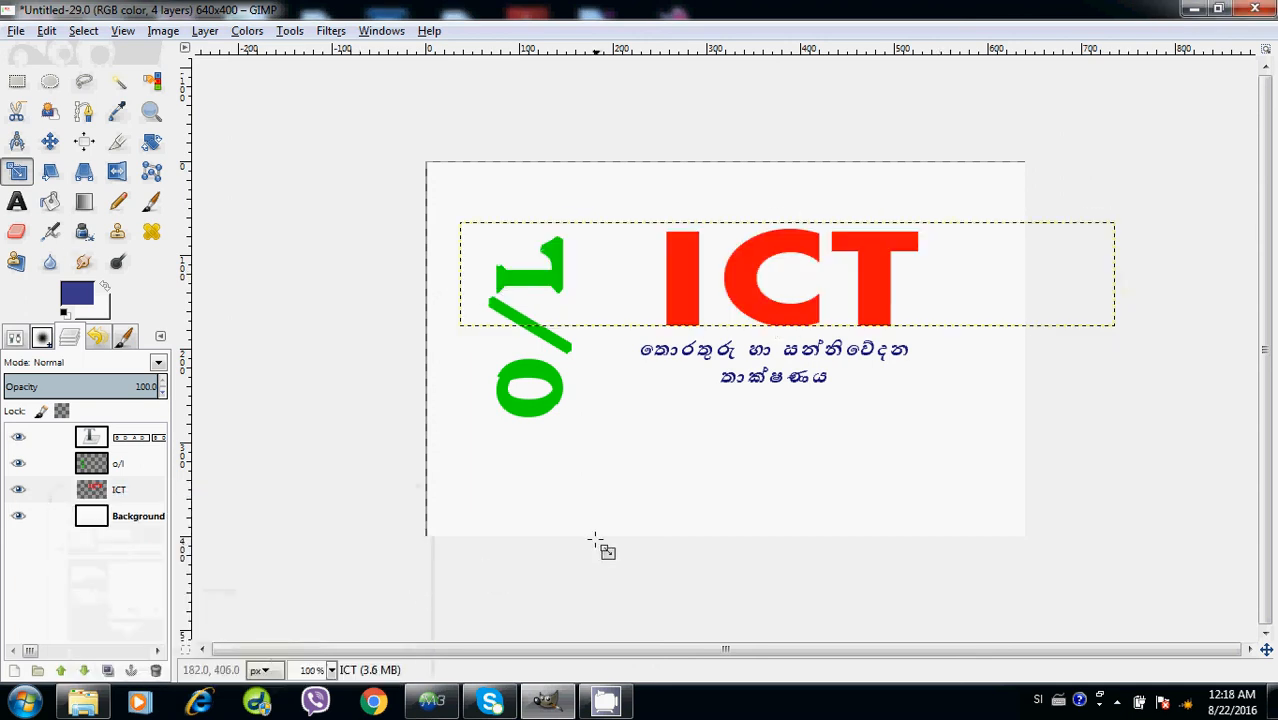
Widen the ICT layer on both sides to 823 × 110 px with the Scale tool, and switch to the Move tool
left_click(676, 290)
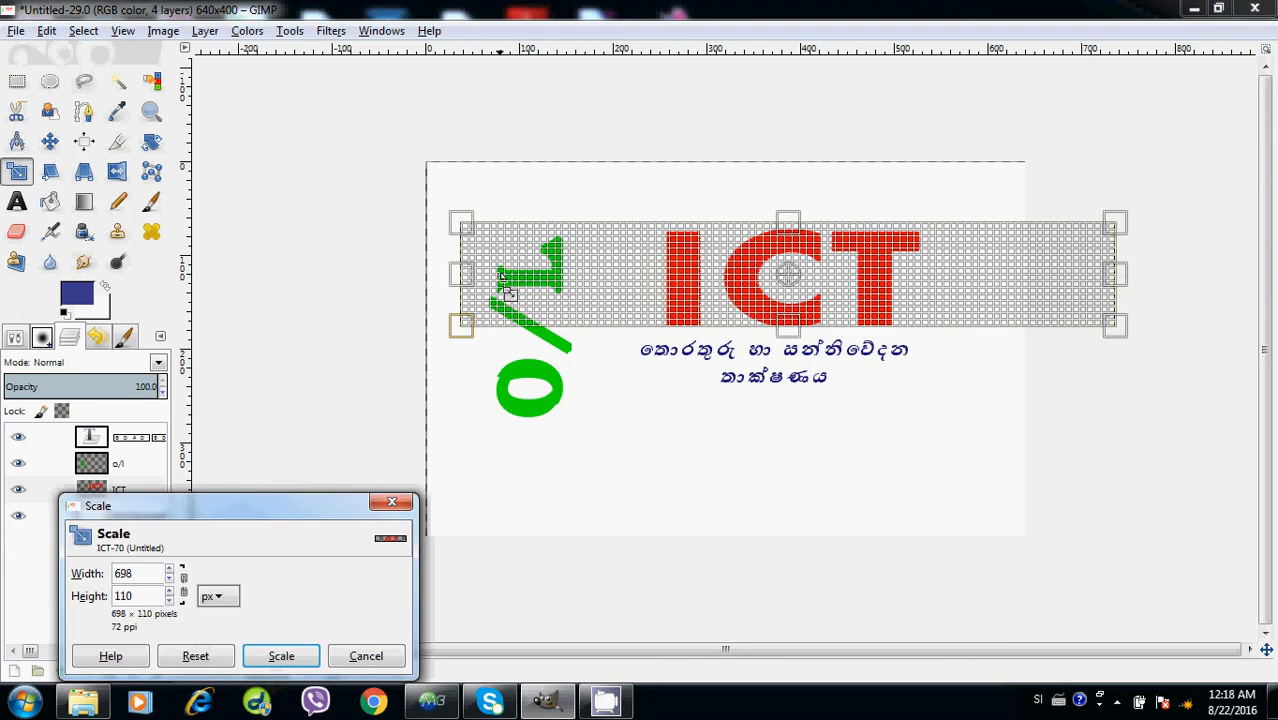
left_click_drag(459, 274, 378, 279)
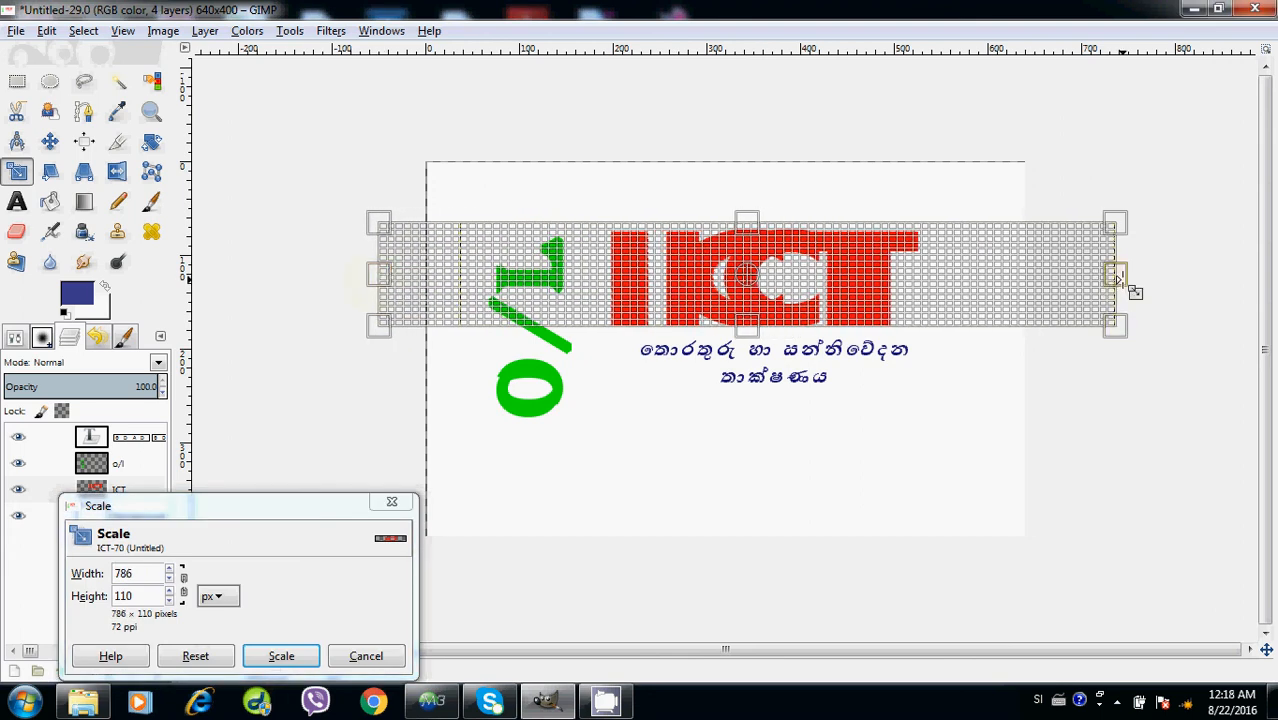
left_click_drag(1117, 277, 1152, 277)
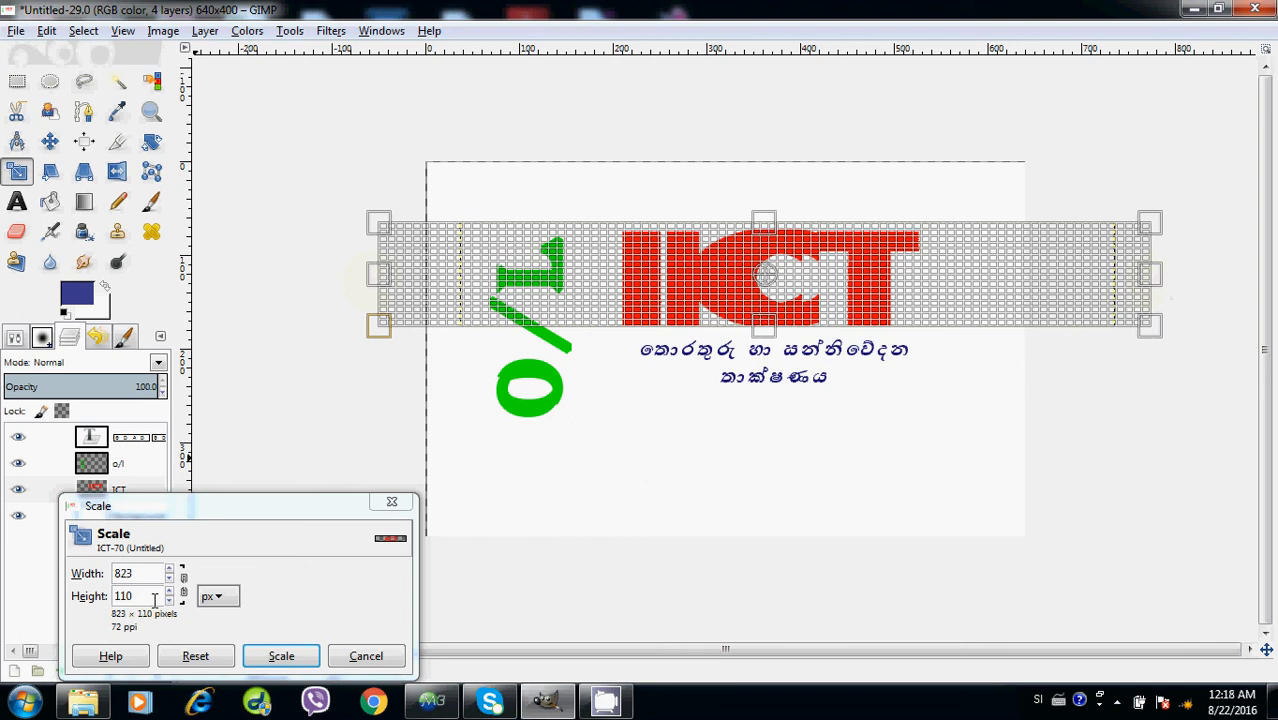
left_click(281, 656)
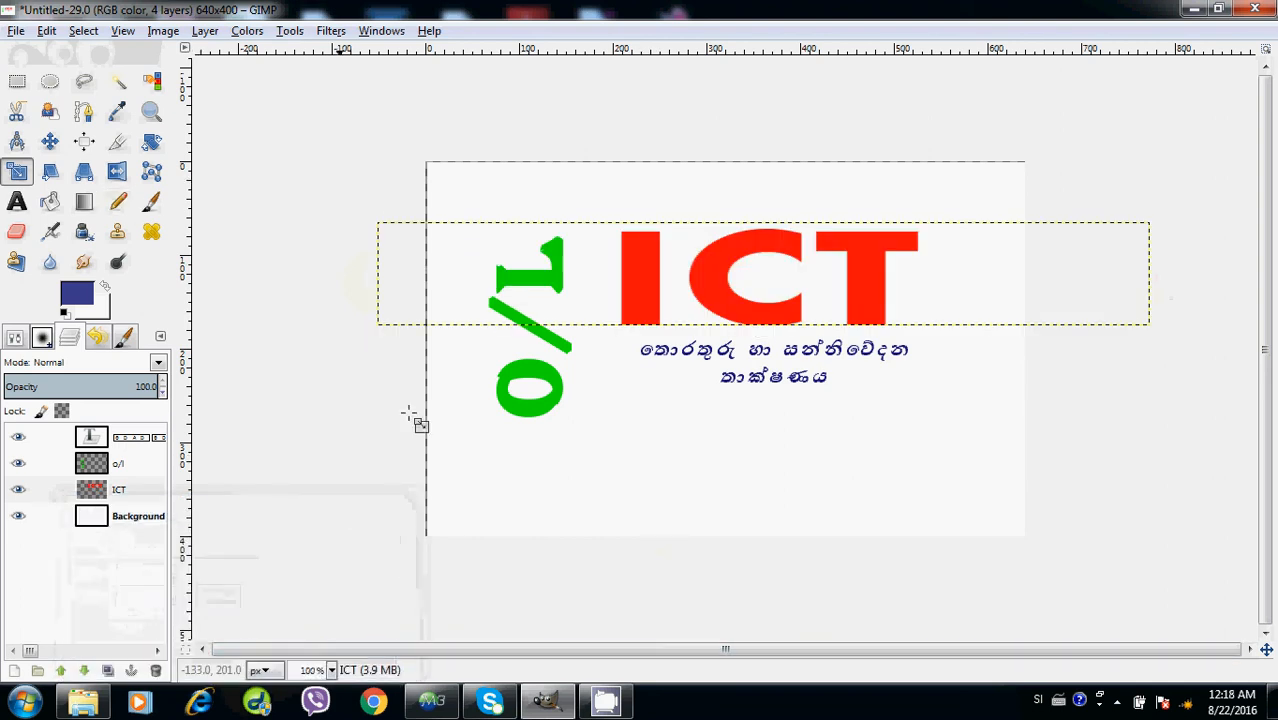
left_click(50, 141)
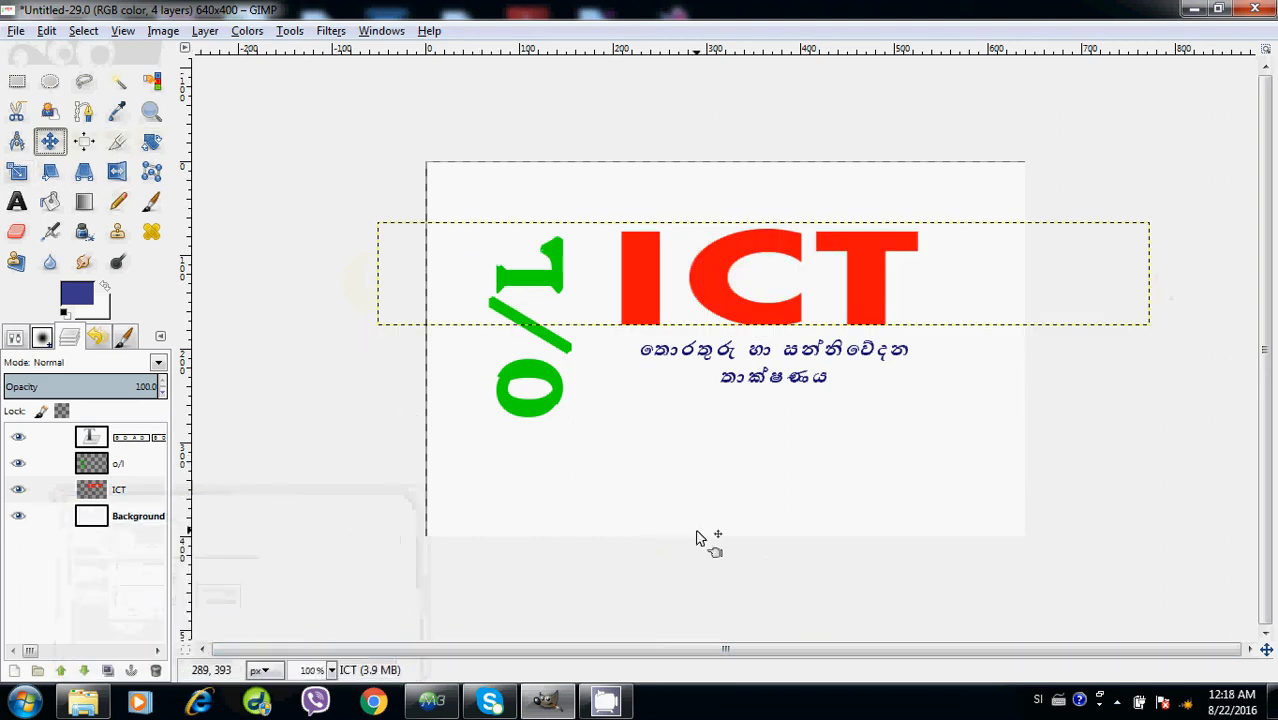